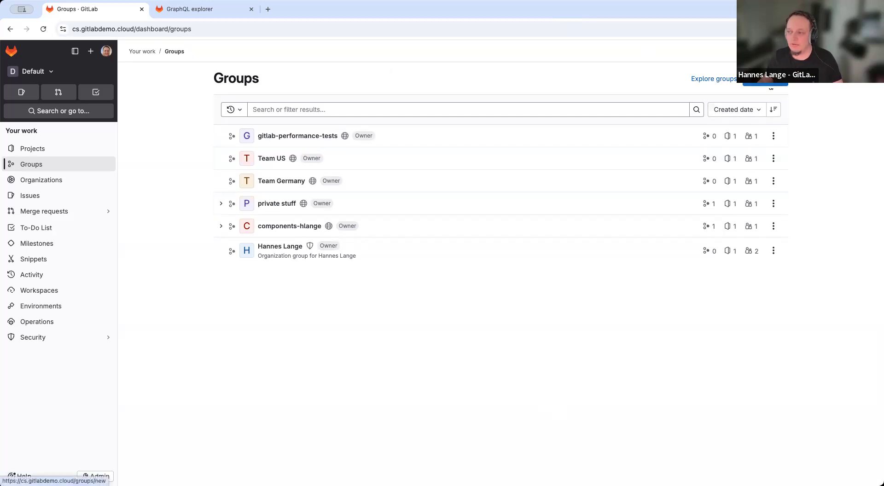
Create a new public group named security-tools.
{"action": "left_click", "coordinate": [770, 83]}
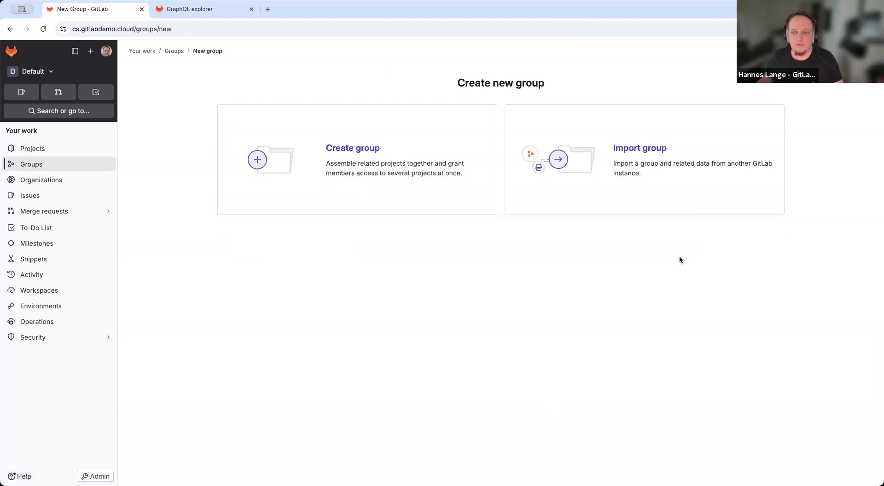
{"action": "left_click", "coordinate": [335, 159]}
{"action": "left_click", "coordinate": [304, 157]}
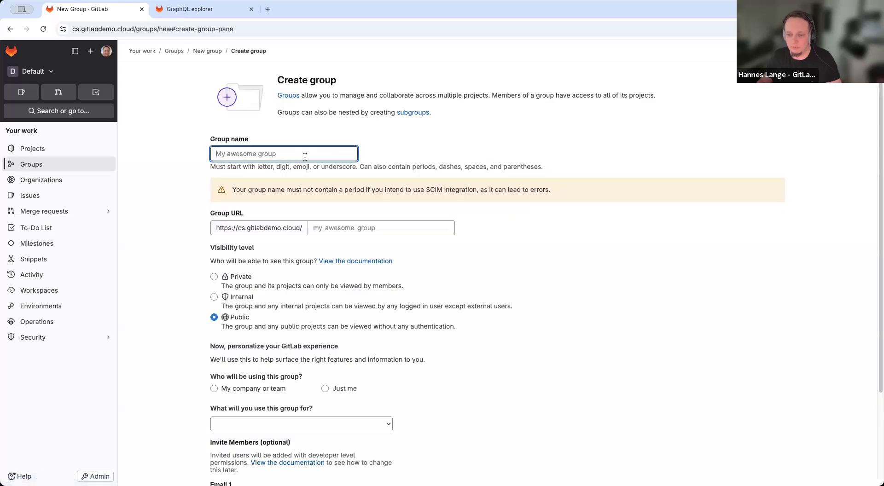
{"action": "type", "text": "sec"}
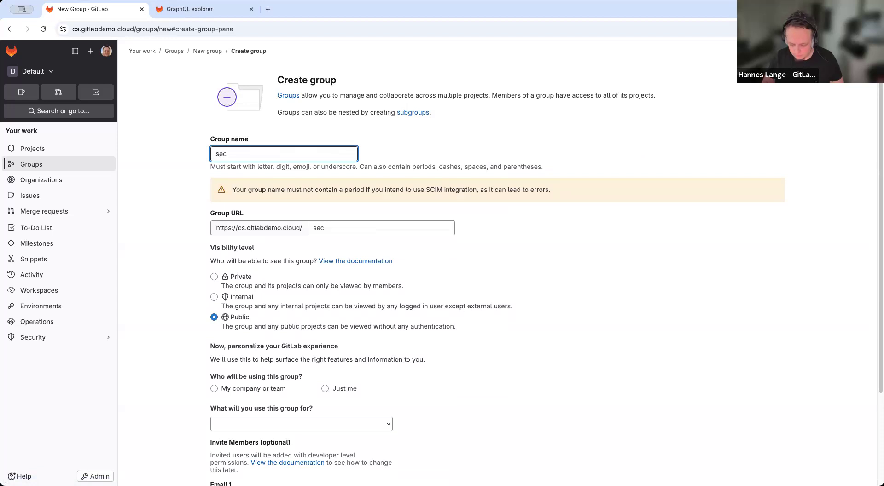
{"action": "type", "text": "urity-tools"}
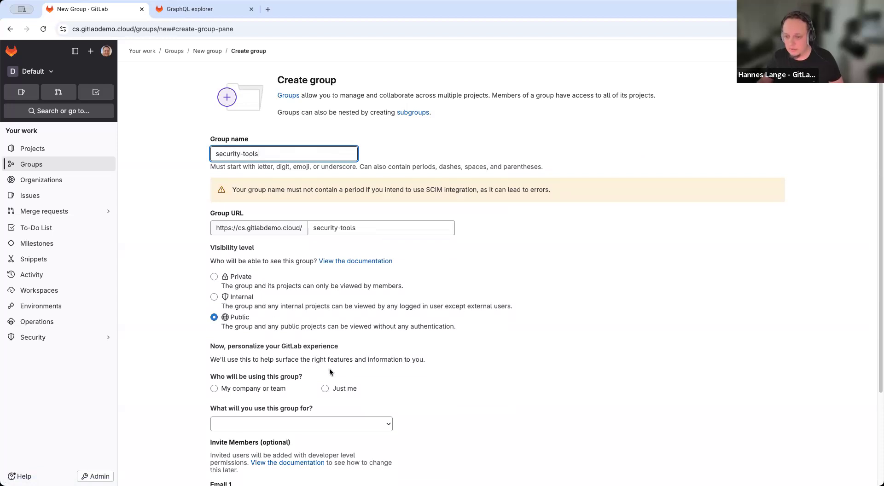
{"action": "scroll", "coordinate": [542, 396], "scroll_direction": "down", "scroll_amount": 3}
{"action": "left_click", "coordinate": [235, 433]}
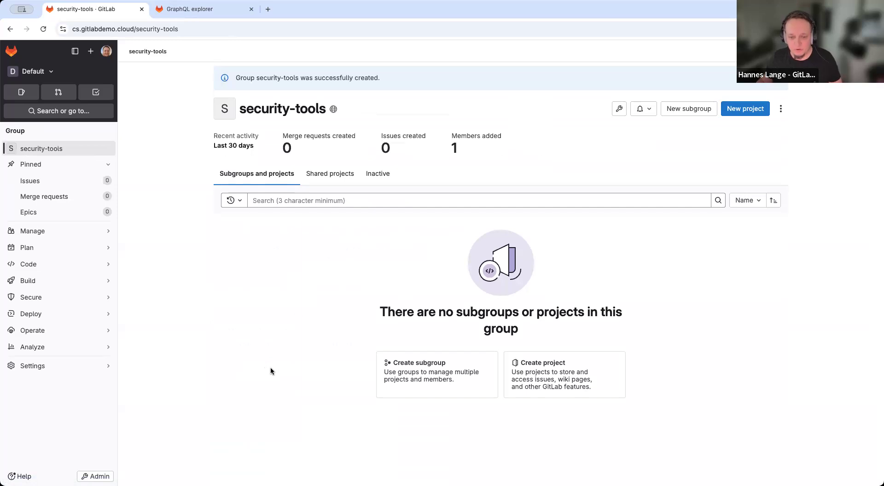
Start a new compliance framework in the security-tools group's compliance center and name it Default Security.
{"action": "mouse_move", "coordinate": [69, 298]}
{"action": "left_click", "coordinate": [157, 362]}
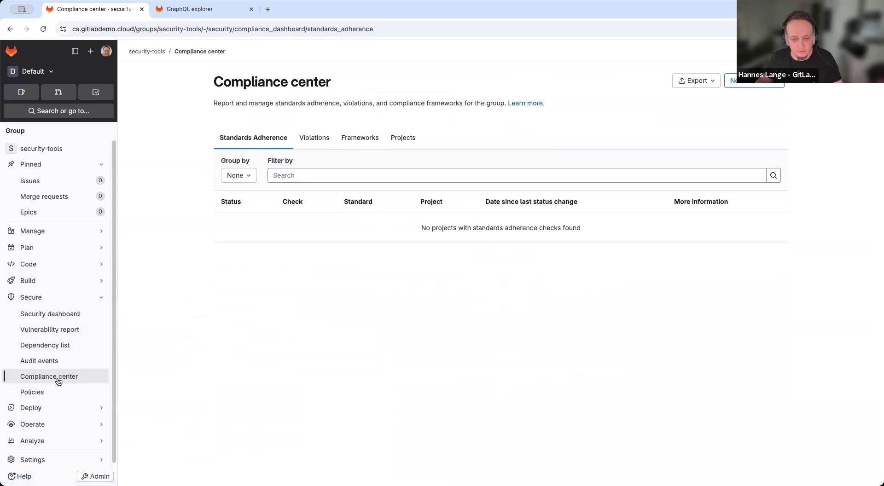
{"action": "left_click", "coordinate": [363, 146]}
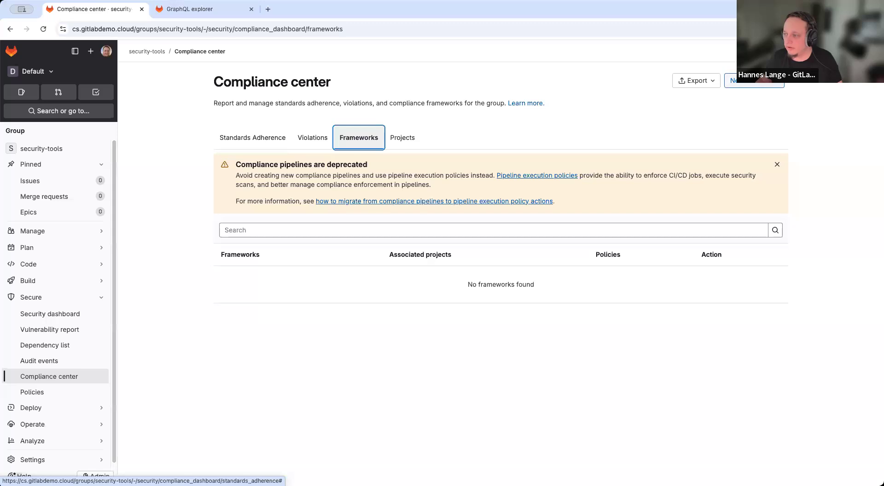
{"action": "left_click", "coordinate": [732, 79]}
{"action": "left_click", "coordinate": [256, 178]}
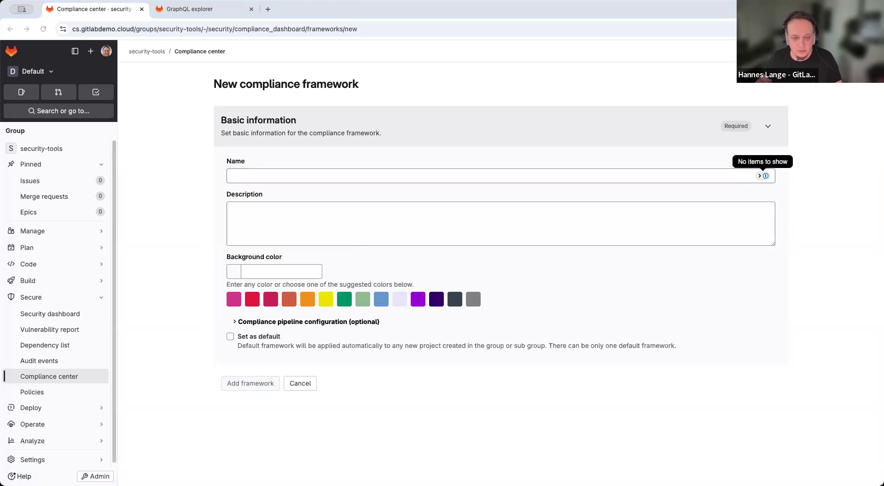
{"action": "left_click", "coordinate": [346, 179]}
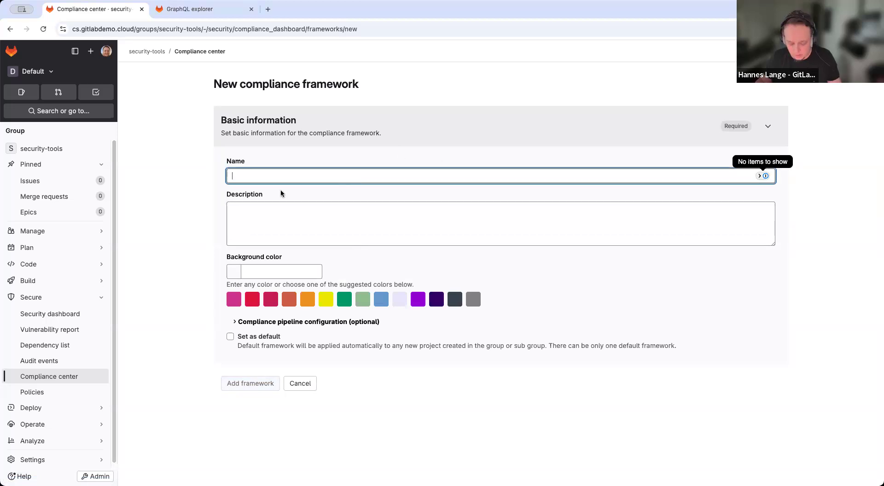
{"action": "type", "text": "Default Security"}
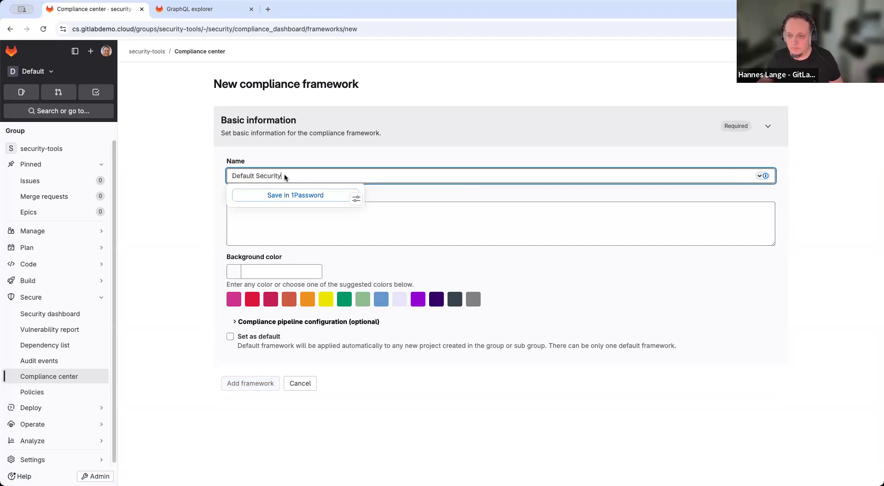
Describe the framework as Default Security with green background #009966, add it, and view the group's frameworks list.
{"action": "key", "text": "super+a"}
{"action": "key", "text": "super+c"}
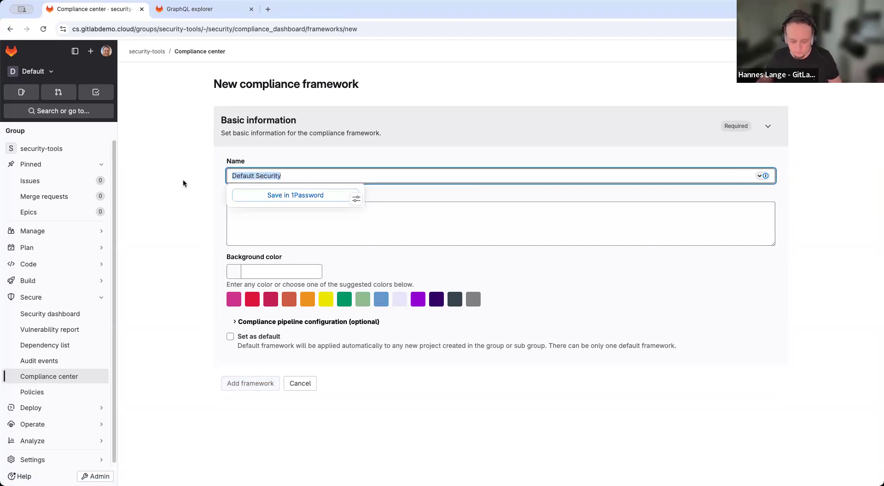
{"action": "left_click", "coordinate": [284, 229]}
{"action": "key", "text": "super+v"}
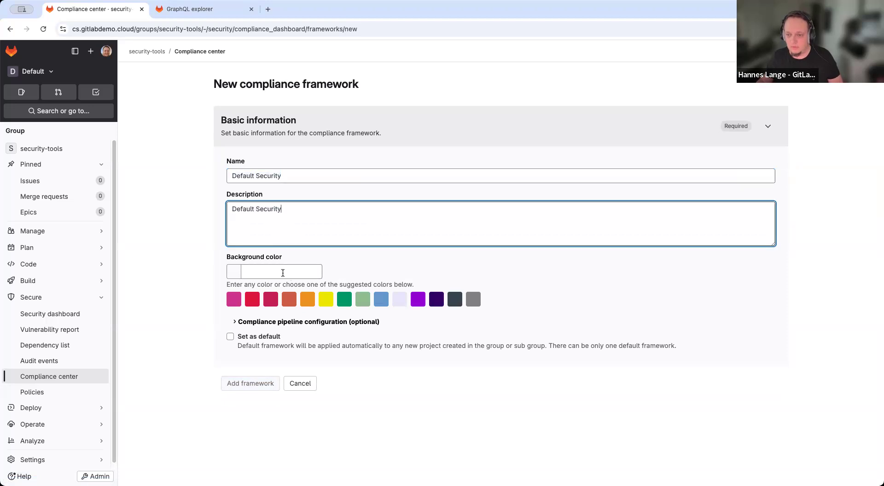
{"action": "left_click", "coordinate": [295, 271]}
{"action": "left_click", "coordinate": [344, 299]}
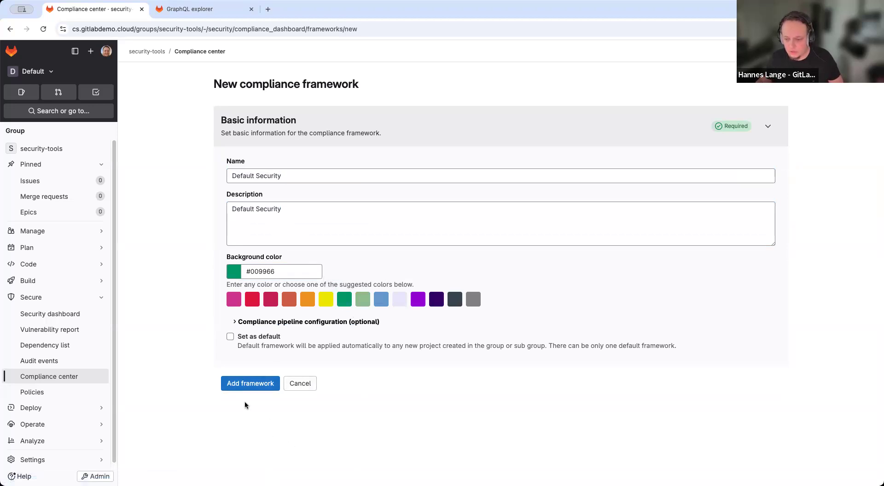
{"action": "left_click", "coordinate": [244, 388]}
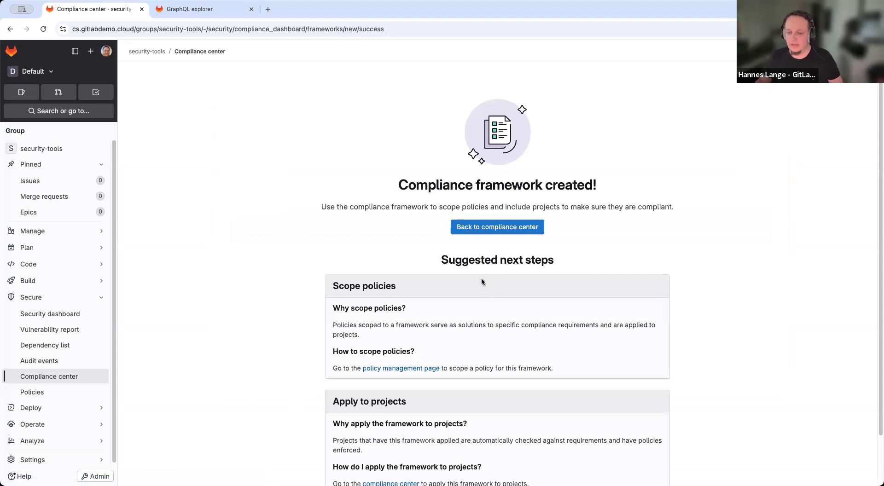
{"action": "left_click", "coordinate": [55, 376]}
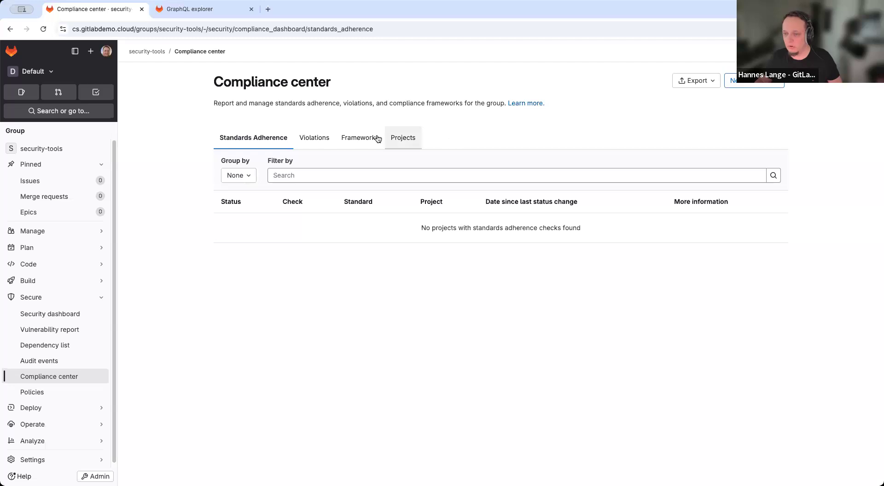
{"action": "left_click", "coordinate": [373, 138]}
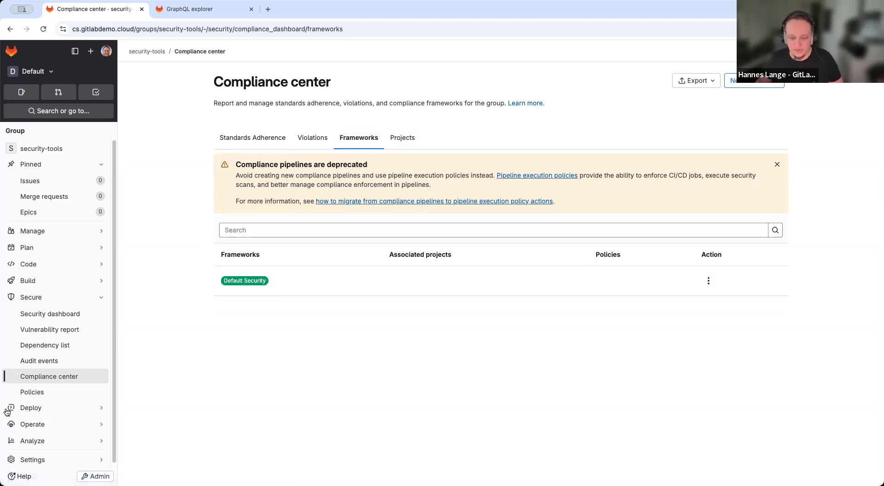
Start a new scan execution policy for the security-tools group and name it Scan Policy.
{"action": "left_click", "coordinate": [42, 397]}
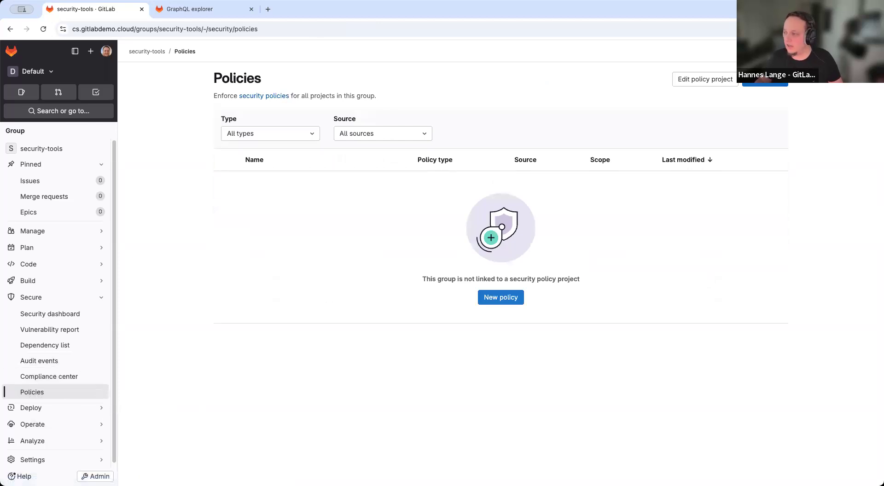
{"action": "left_click", "coordinate": [771, 91]}
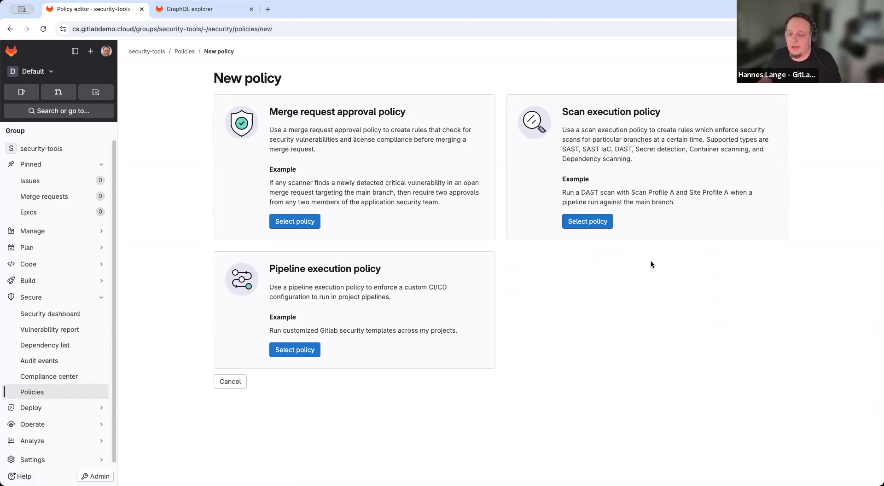
{"action": "left_click", "coordinate": [594, 221]}
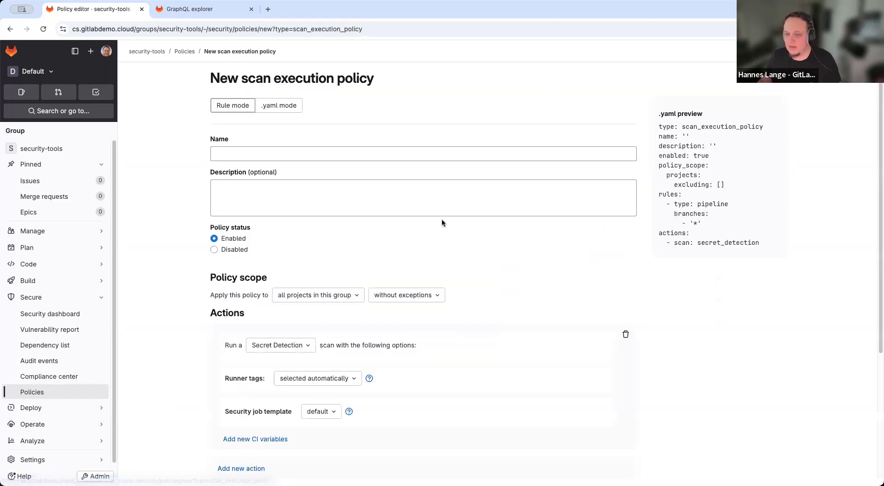
{"action": "left_click", "coordinate": [290, 153]}
{"action": "type", "text": "Scan E"}
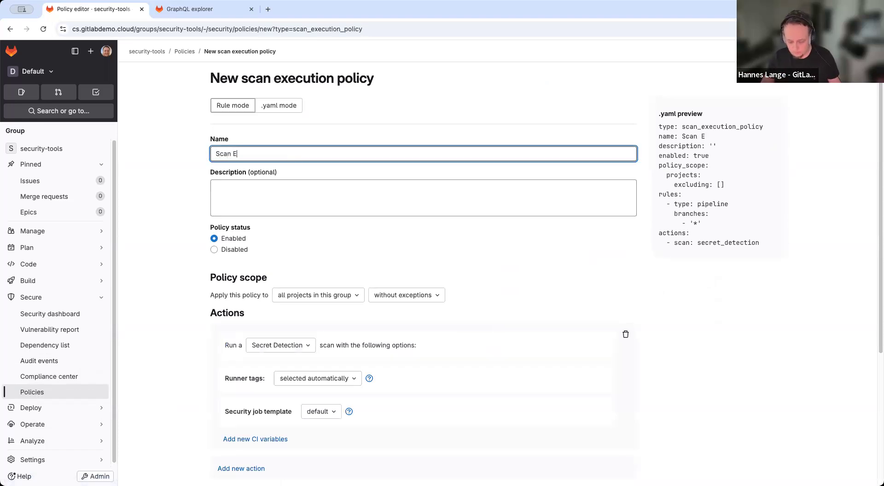
{"action": "key", "text": "BackSpace"}
{"action": "type", "text": "Policy"}
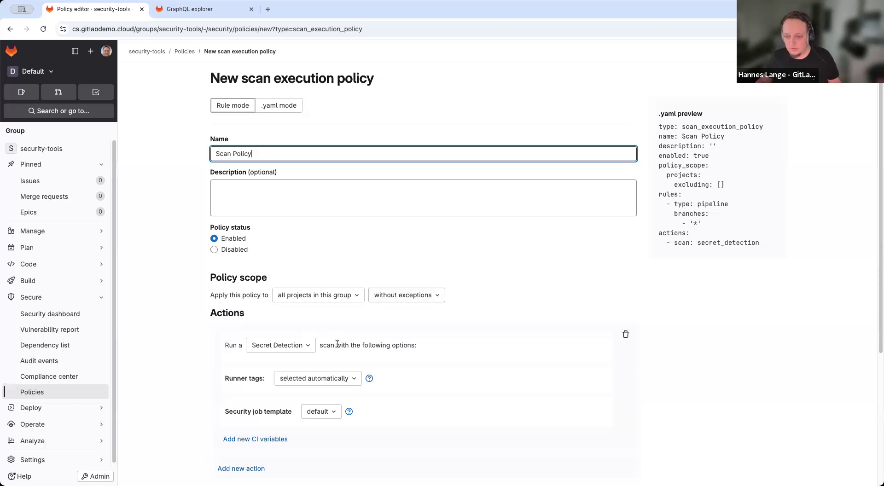
Scope the policy to projects with compliance frameworks named Default Security.
{"action": "left_click", "coordinate": [308, 300]}
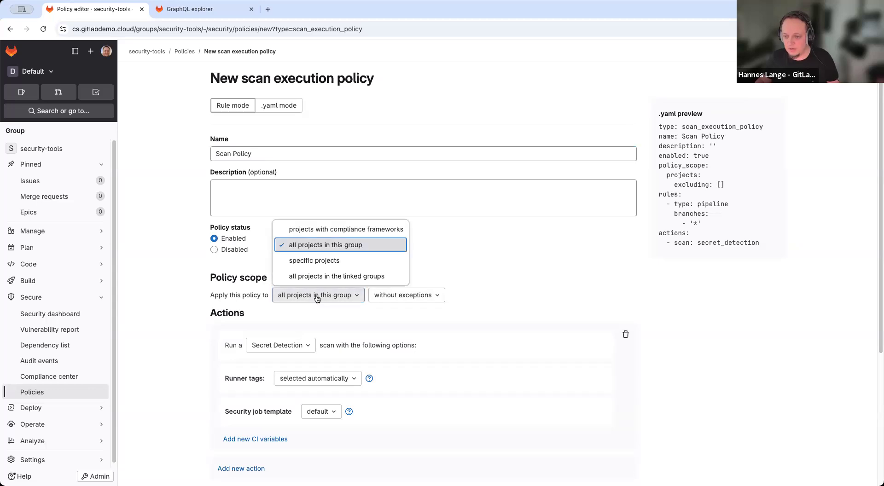
{"action": "left_click", "coordinate": [377, 230]}
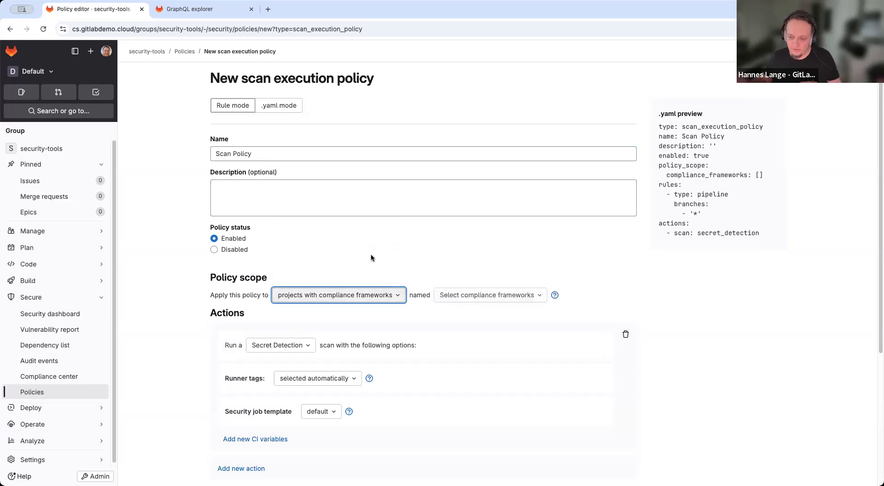
{"action": "left_click", "coordinate": [521, 299]}
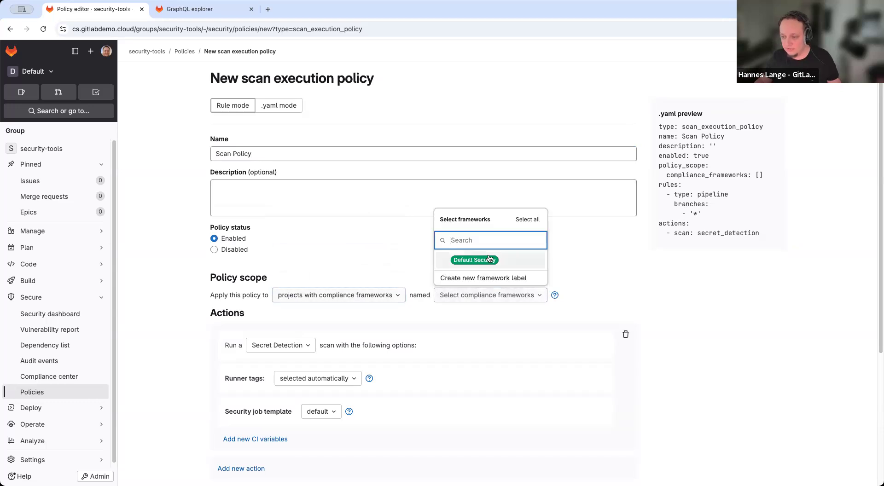
{"action": "left_click", "coordinate": [515, 261]}
{"action": "left_click", "coordinate": [604, 309]}
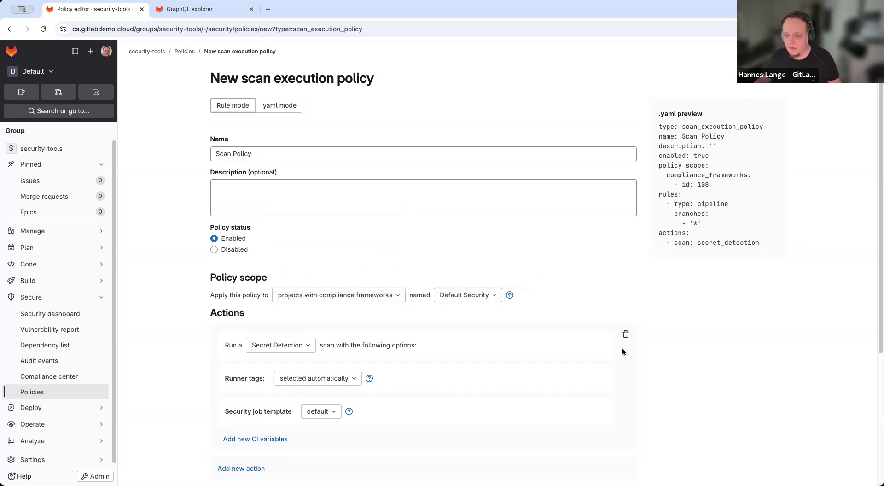
Review the policy action's scanner and runner tag options, keeping Secret Detection with runner tags selected automatically.
{"action": "scroll", "coordinate": [623, 350], "scroll_direction": "down", "scroll_amount": 4}
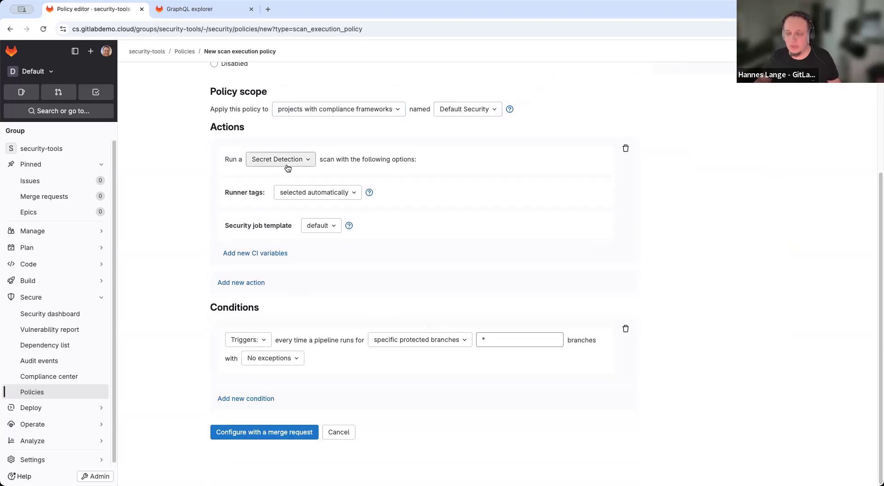
{"action": "left_click", "coordinate": [287, 167]}
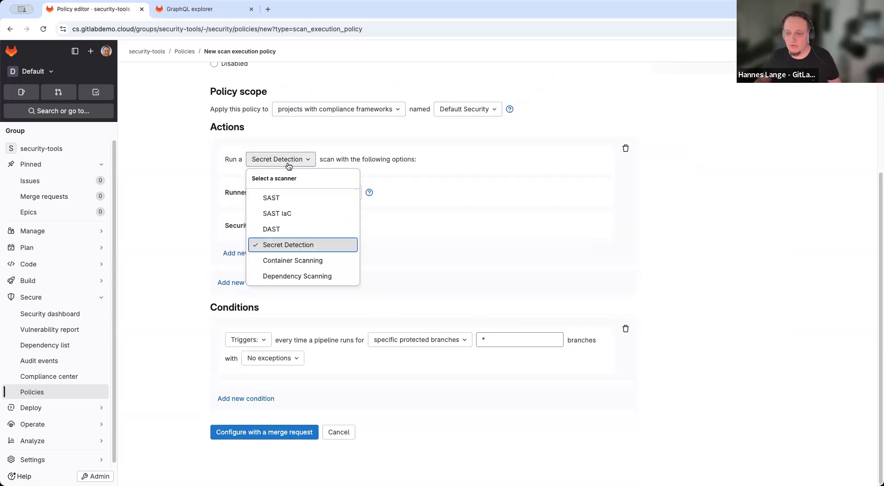
{"action": "left_click", "coordinate": [311, 249]}
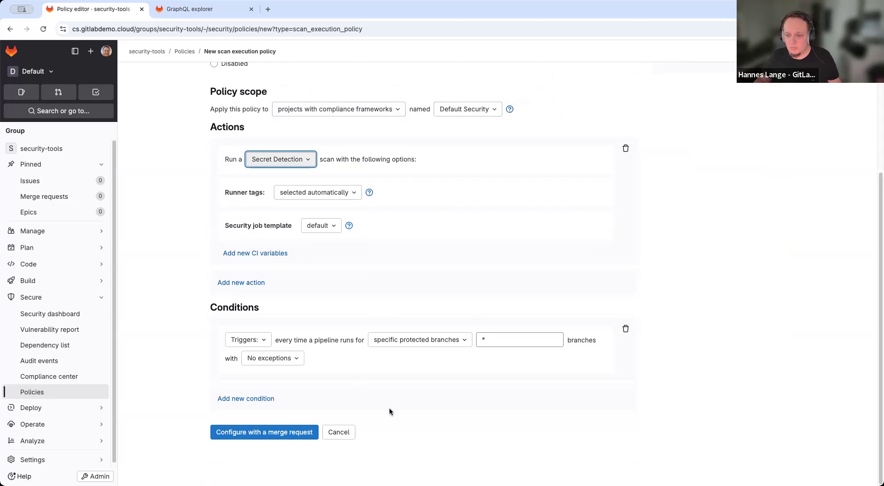
{"action": "left_click", "coordinate": [339, 199]}
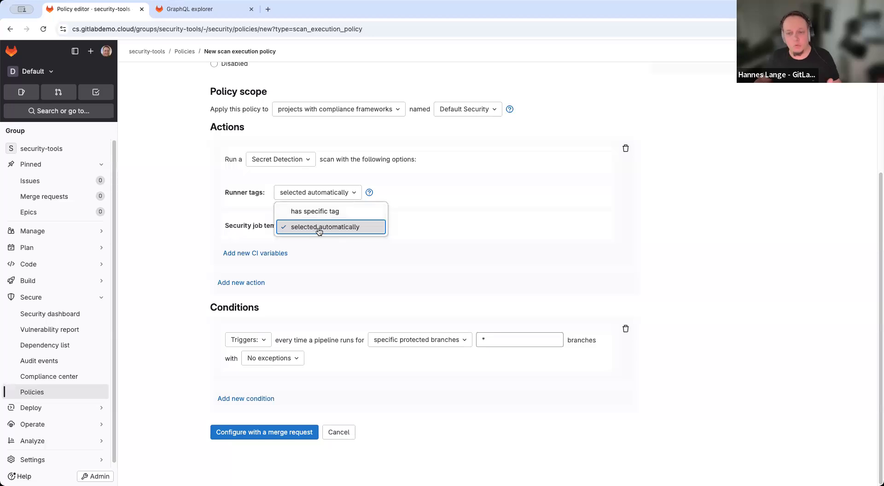
{"action": "left_click", "coordinate": [307, 212]}
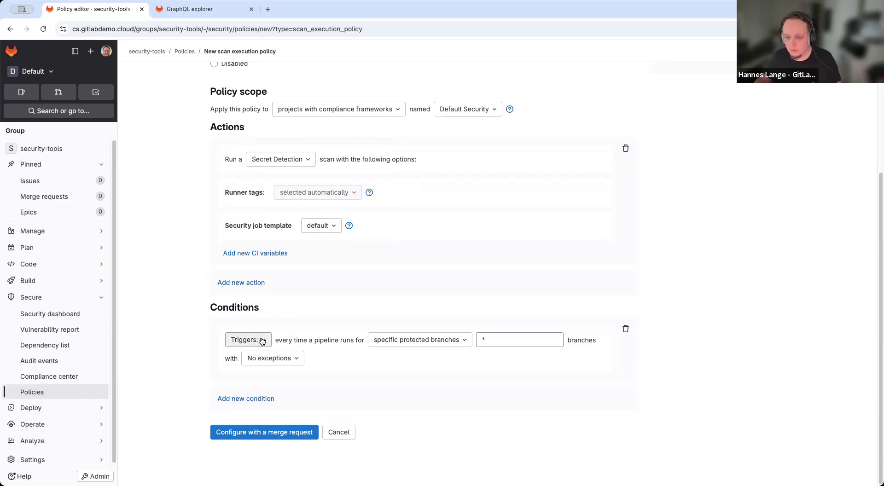
Set the pipeline trigger condition to apply to all protected branches.
{"action": "left_click_drag", "start_coordinate": [286, 345], "coordinate": [357, 342]}
{"action": "left_click", "coordinate": [399, 340]}
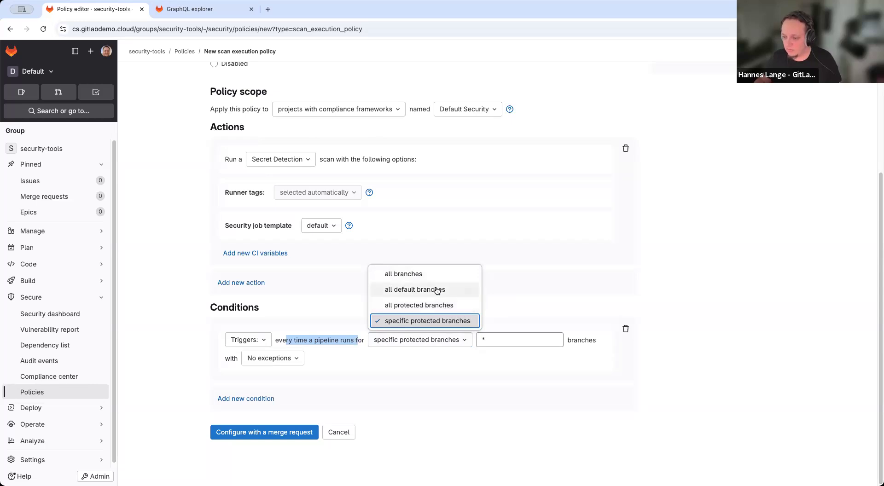
{"action": "left_click", "coordinate": [442, 305]}
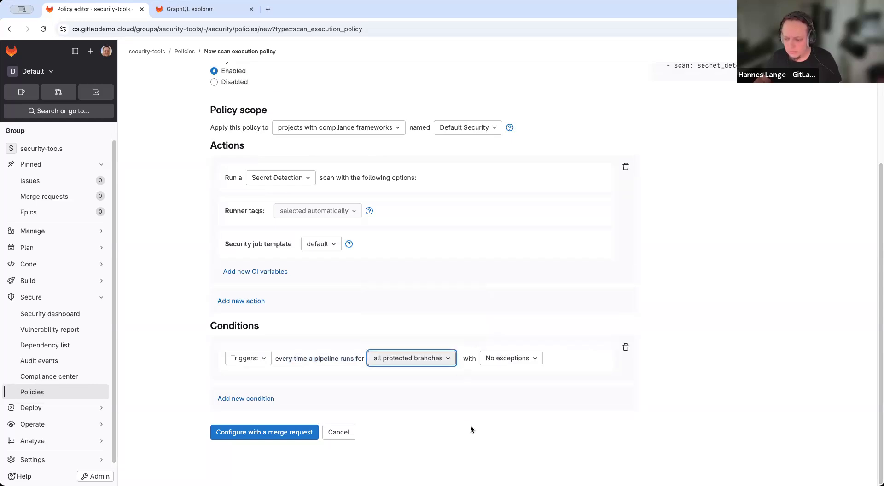
{"action": "left_click", "coordinate": [460, 408]}
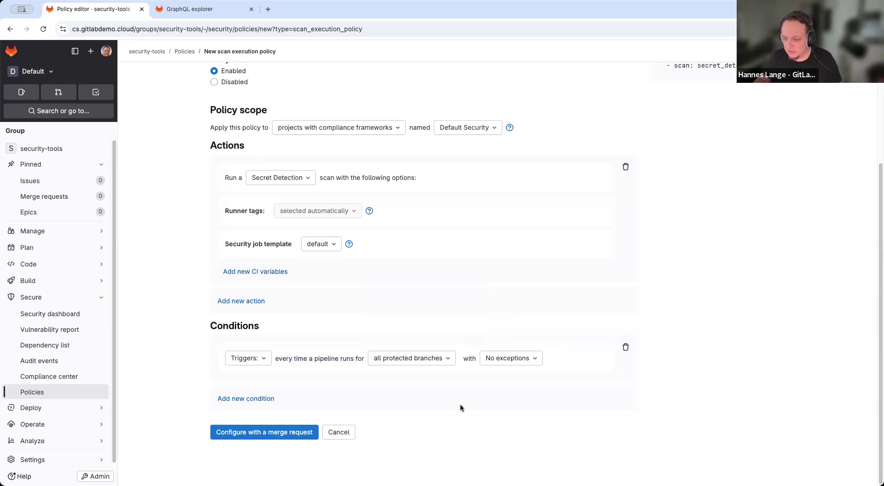
Switch the policy condition from pipeline triggers to a schedule that covers all protected branches.
{"action": "left_click", "coordinate": [269, 364]}
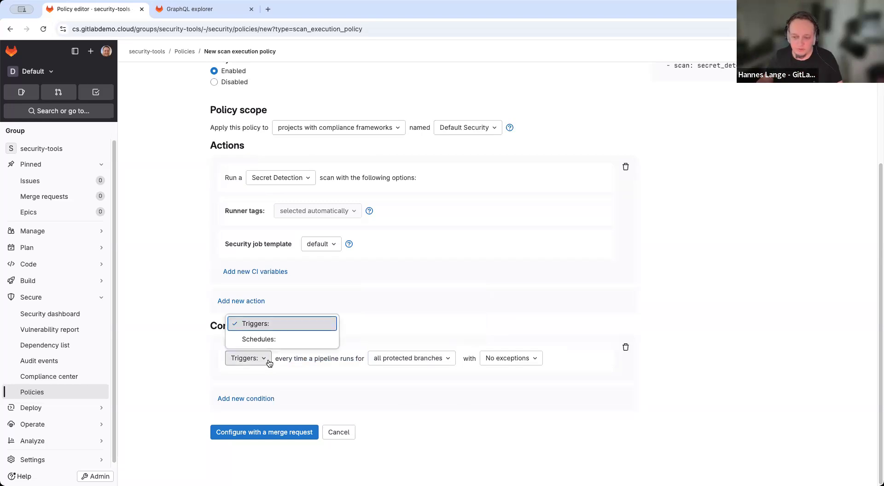
{"action": "left_click", "coordinate": [307, 341]}
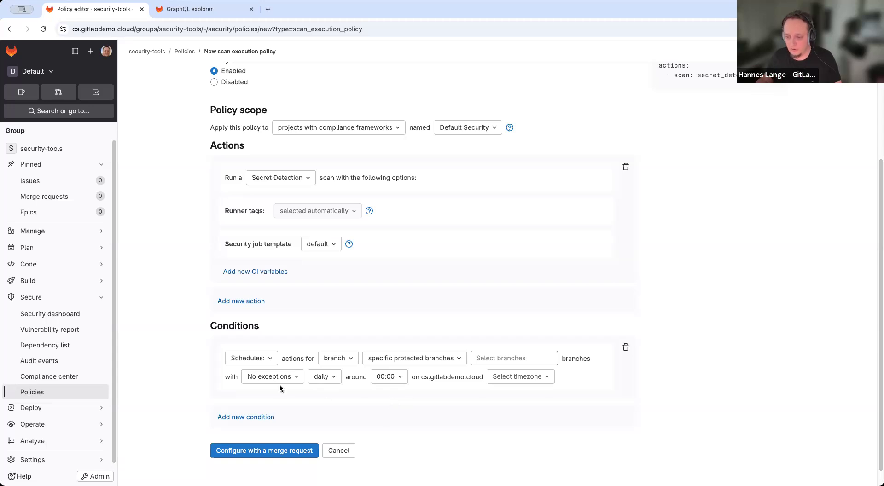
{"action": "left_click", "coordinate": [405, 359]}
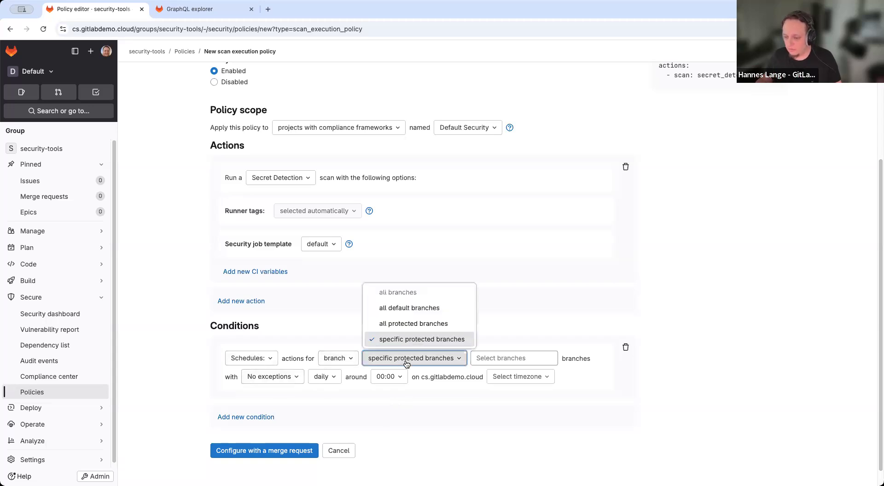
{"action": "left_click", "coordinate": [416, 324]}
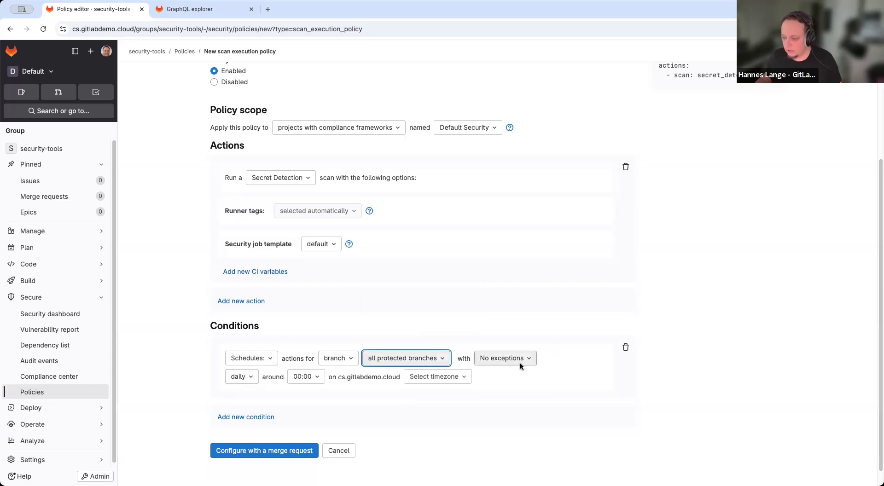
Set the daily schedule to run around 20:00 in the [UTC+1] Berlin timezone.
{"action": "left_click", "coordinate": [303, 376]}
{"action": "scroll", "coordinate": [318, 348], "scroll_direction": "down", "scroll_amount": 5}
{"action": "left_click", "coordinate": [322, 311]}
{"action": "left_click", "coordinate": [454, 380]}
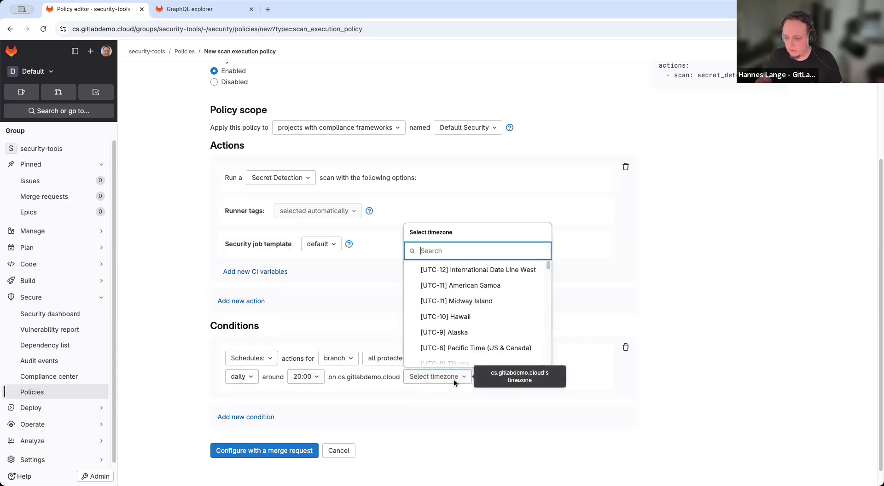
{"action": "type", "text": "Berlin"}
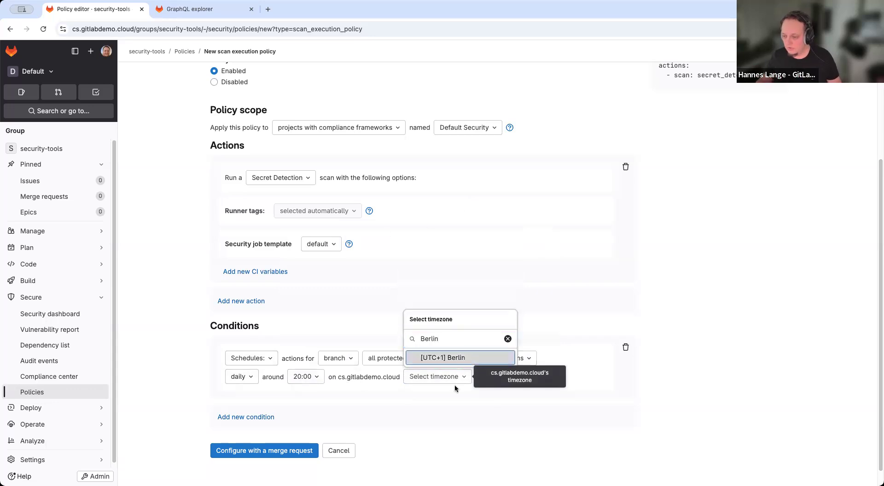
{"action": "left_click", "coordinate": [467, 357]}
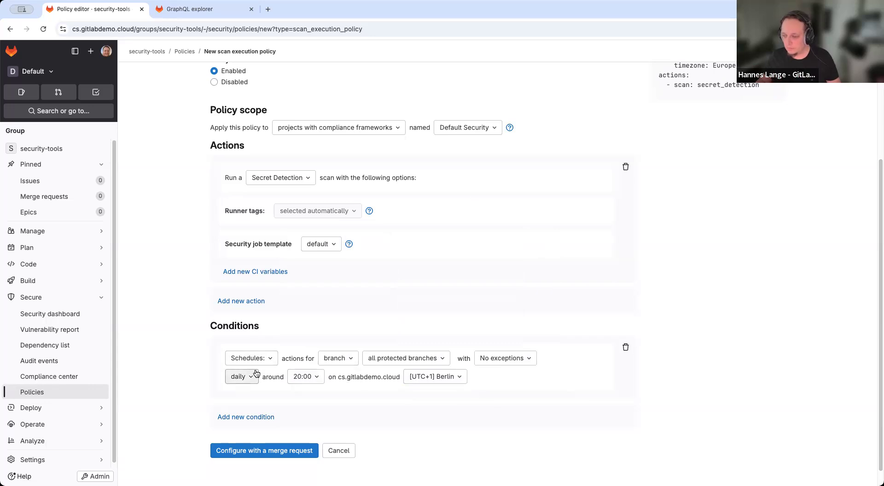
Switch the condition back to triggers every time a pipeline runs for all protected branches.
{"action": "left_click", "coordinate": [267, 360]}
{"action": "left_click", "coordinate": [275, 323]}
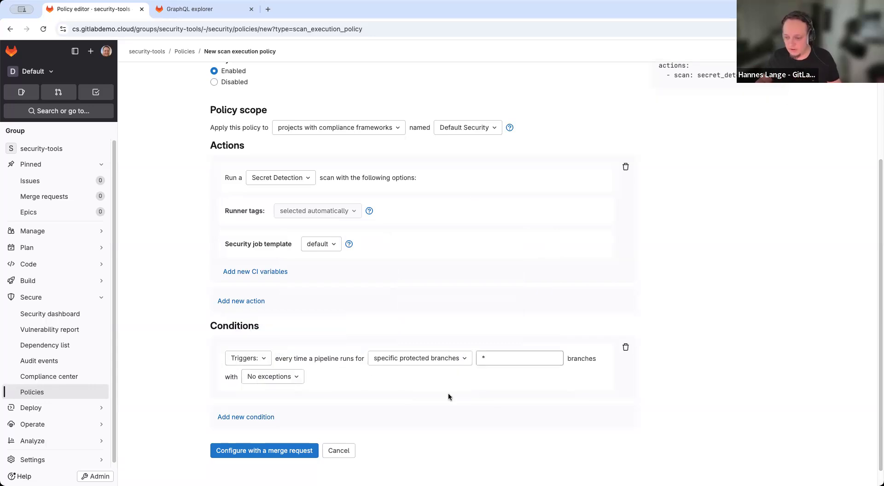
{"action": "left_click", "coordinate": [443, 360]}
{"action": "left_click", "coordinate": [412, 325]}
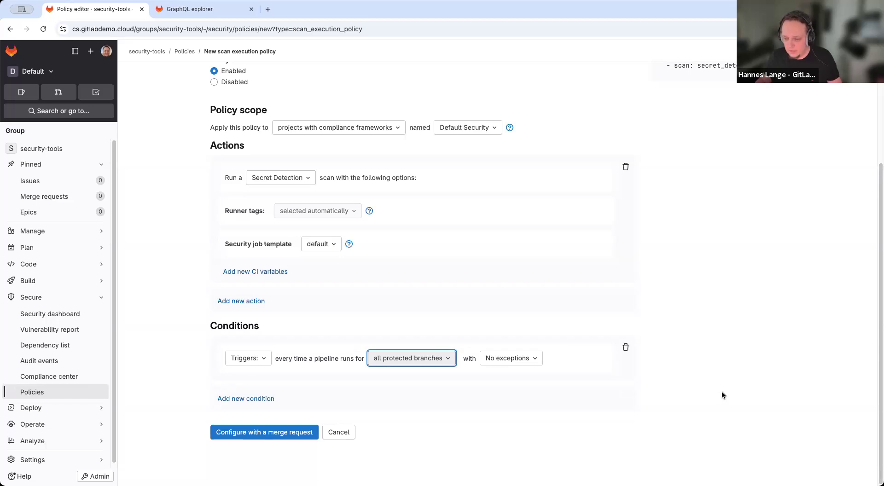
Review the policy's YAML preview and configure the policy with a merge request.
{"action": "scroll", "coordinate": [722, 394], "scroll_direction": "up", "scroll_amount": 5}
{"action": "left_click_drag", "start_coordinate": [659, 113], "coordinate": [781, 229]}
{"action": "left_click", "coordinate": [783, 211]}
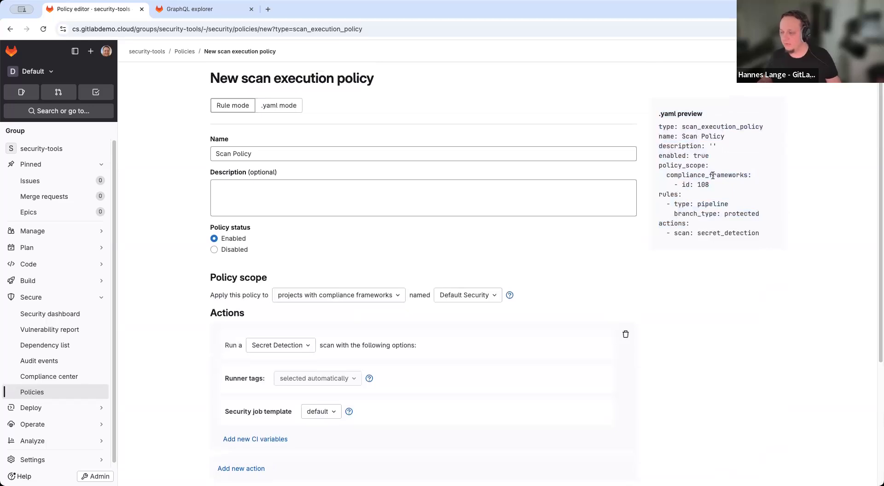
{"action": "left_click", "coordinate": [275, 151]}
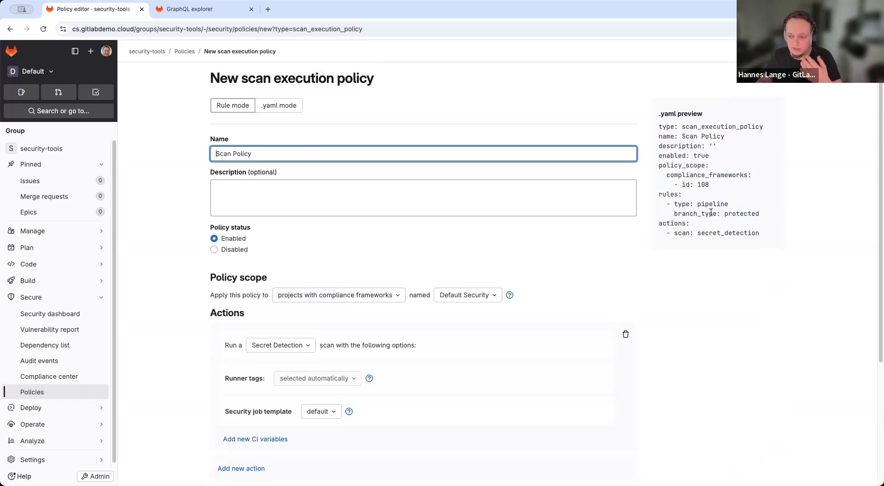
{"action": "scroll", "coordinate": [719, 303], "scroll_direction": "down", "scroll_amount": 4}
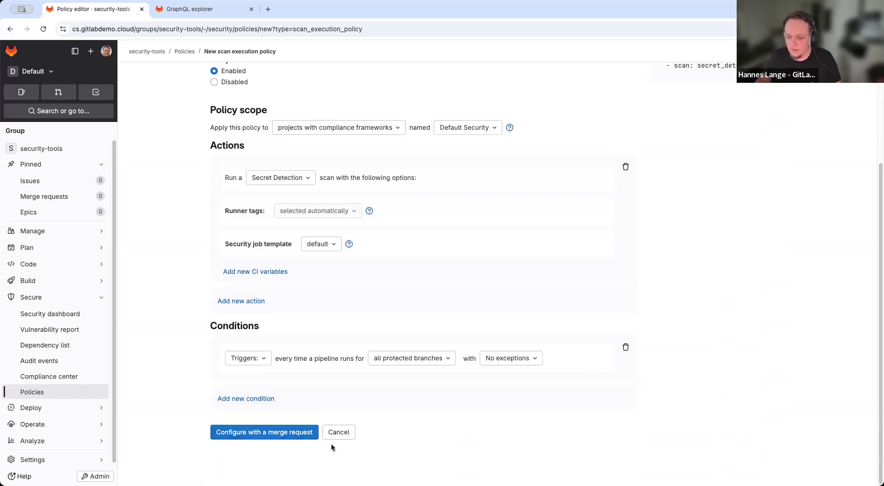
{"action": "left_click", "coordinate": [255, 435]}
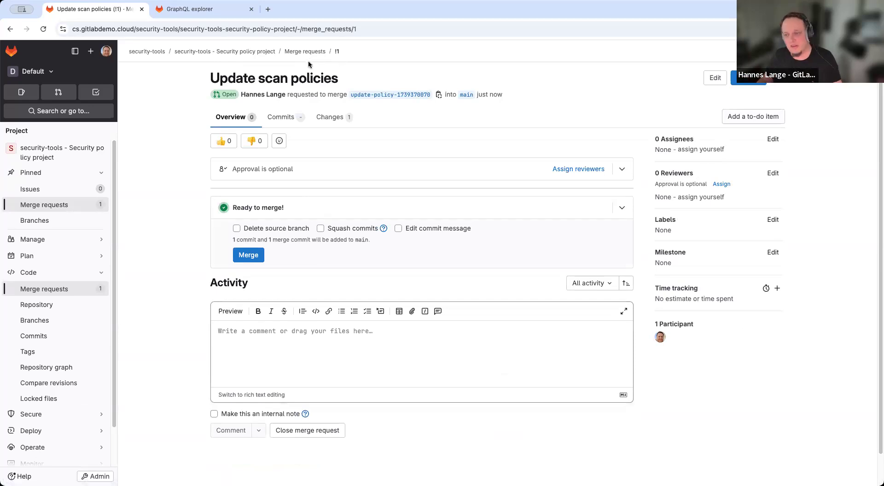
Review the policy.yml changes in the Update scan policies merge request and merge it into main.
{"action": "left_click", "coordinate": [328, 118]}
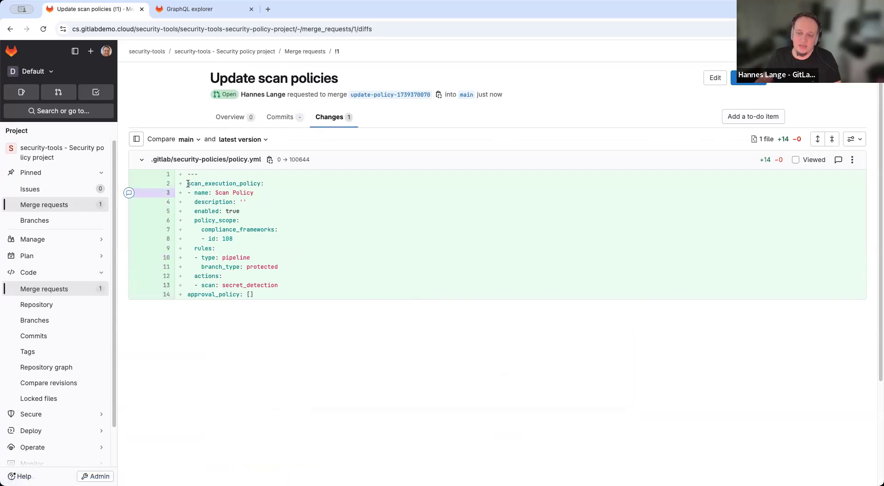
{"action": "left_click_drag", "start_coordinate": [187, 183], "coordinate": [322, 249]}
{"action": "left_click_drag", "start_coordinate": [344, 275], "coordinate": [347, 293]}
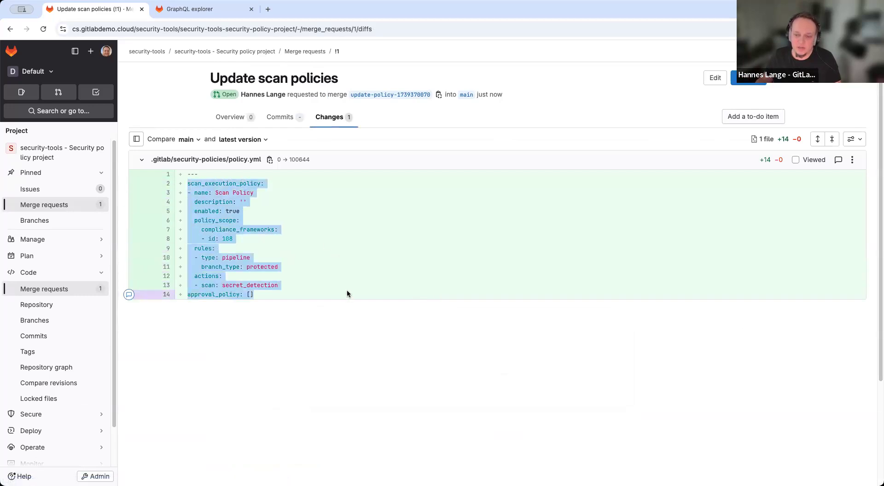
{"action": "left_click", "coordinate": [302, 225]}
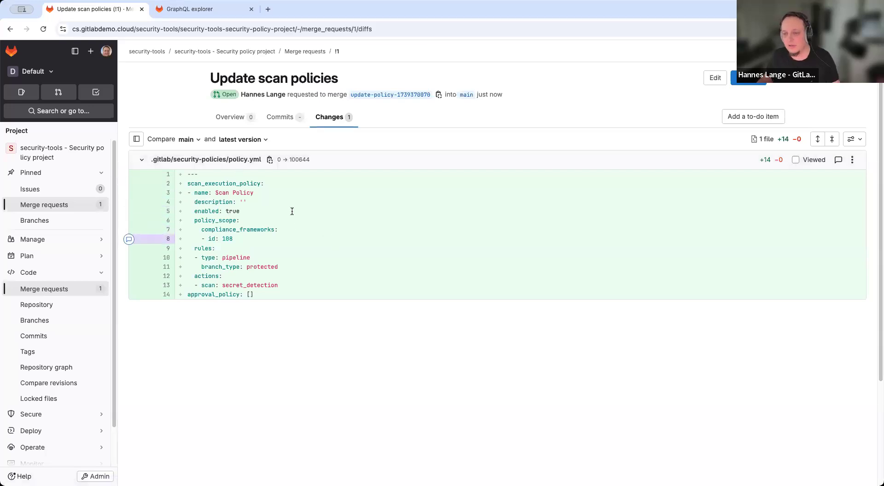
{"action": "left_click", "coordinate": [232, 126]}
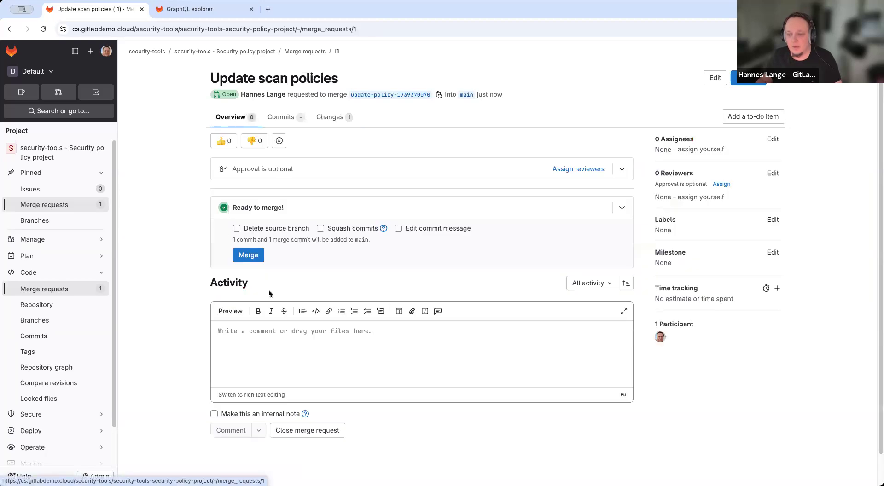
{"action": "left_click", "coordinate": [254, 257]}
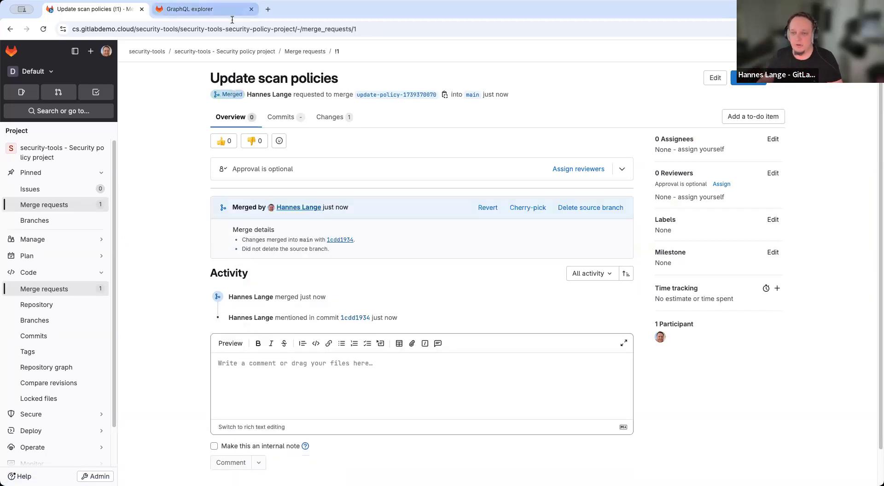
Open the security-tools Security policy project and review the policy format described in its README.
{"action": "left_click", "coordinate": [254, 52]}
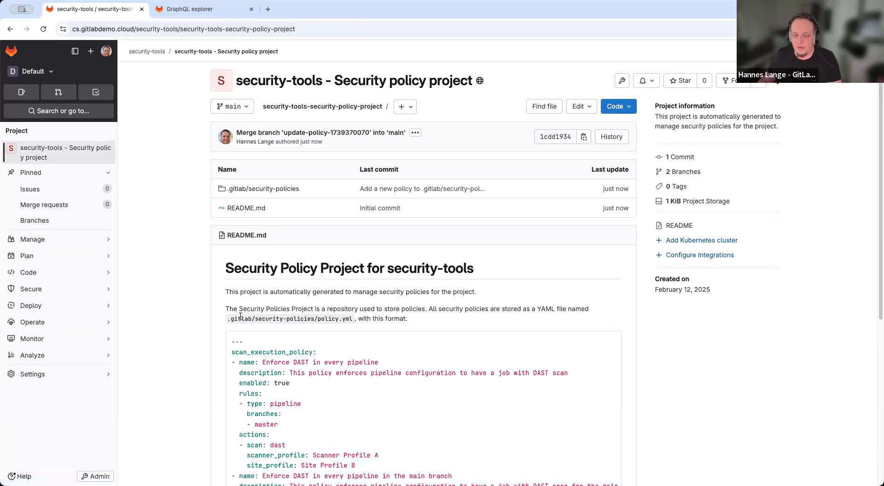
{"action": "scroll", "coordinate": [352, 398], "scroll_direction": "down", "scroll_amount": 4}
{"action": "scroll", "coordinate": [349, 397], "scroll_direction": "up", "scroll_amount": 2}
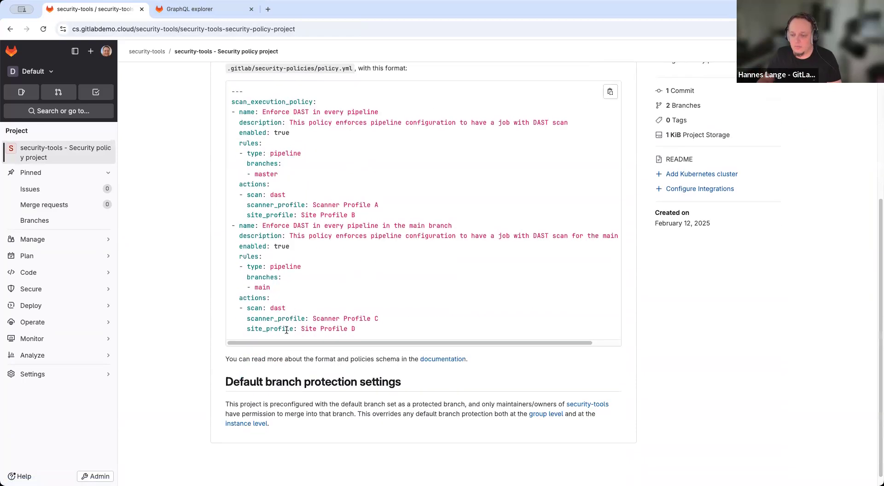
{"action": "scroll", "coordinate": [266, 283], "scroll_direction": "up", "scroll_amount": 3}
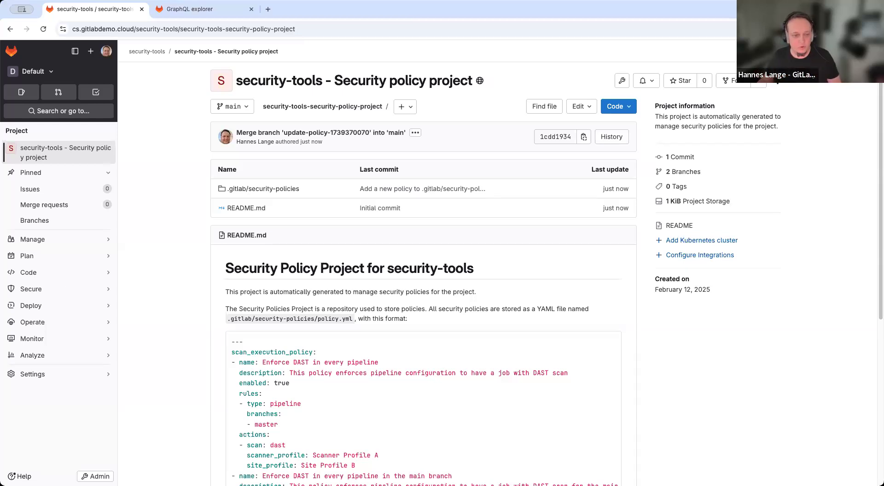
{"action": "left_click", "coordinate": [167, 253]}
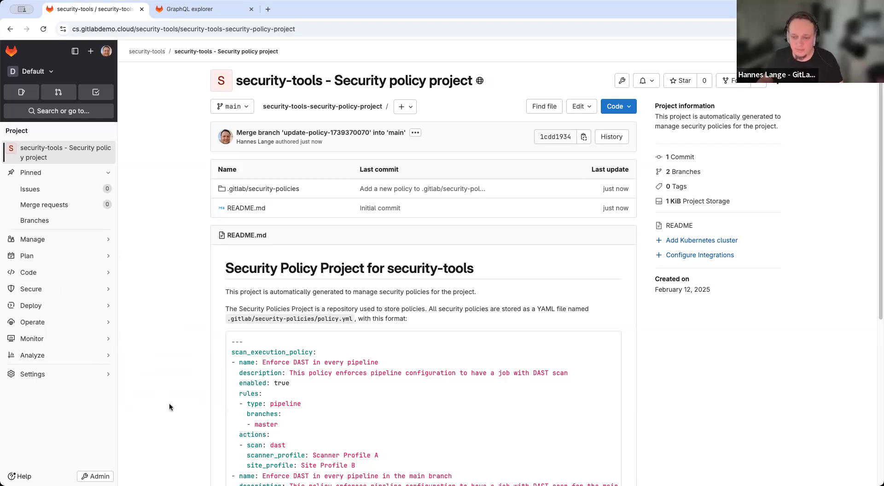
Switch to the GraphQL explorer and replace the existing query with the securityPolicyProjectAssign mutation.
{"action": "key", "text": "super+Tab"}
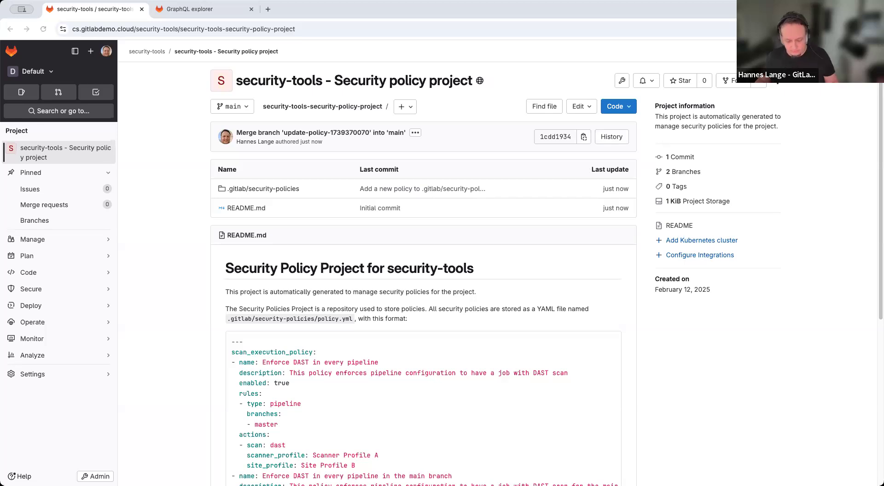
{"action": "left_click", "coordinate": [201, 12]}
{"action": "left_click", "coordinate": [162, 267]}
{"action": "key", "text": "ctrl+a"}
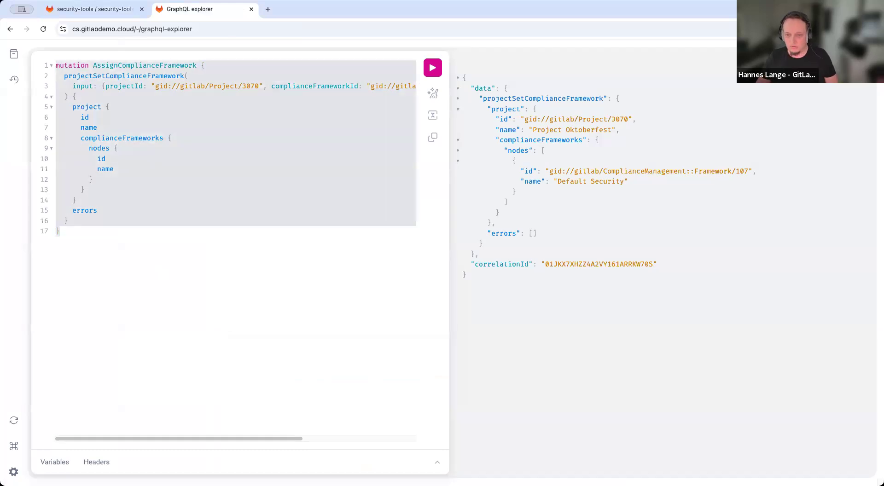
{"action": "key", "text": "BackSpace"}
{"action": "key", "text": "ctrl+v"}
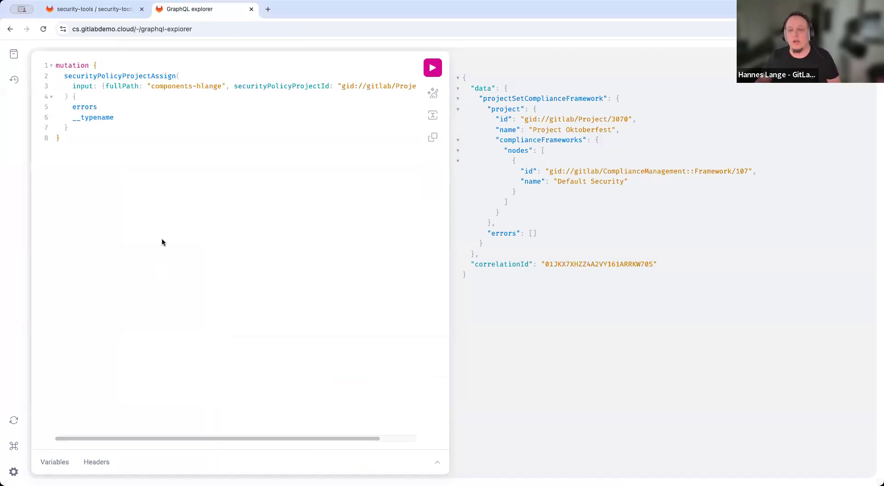
Clear the mutation's fullPath value and the numeric project ID at the end of securityPolicyProjectId.
{"action": "left_click_drag", "start_coordinate": [151, 86], "coordinate": [220, 87]}
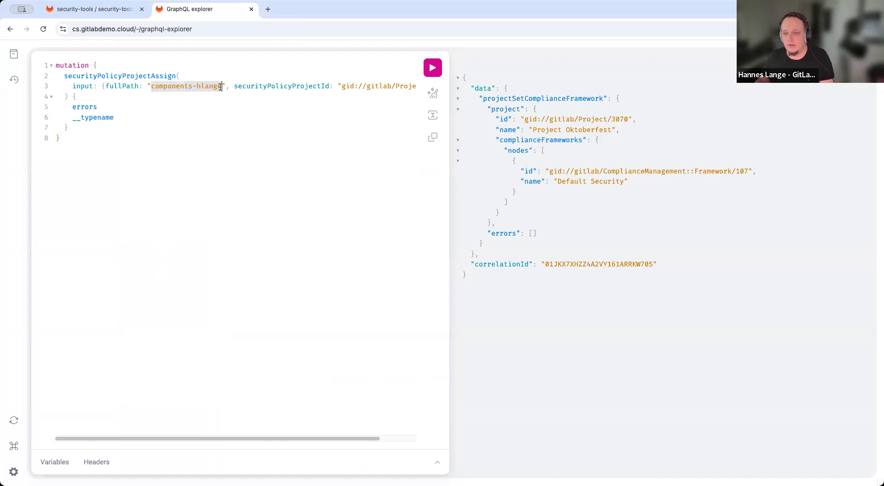
{"action": "key", "text": "BackSpace"}
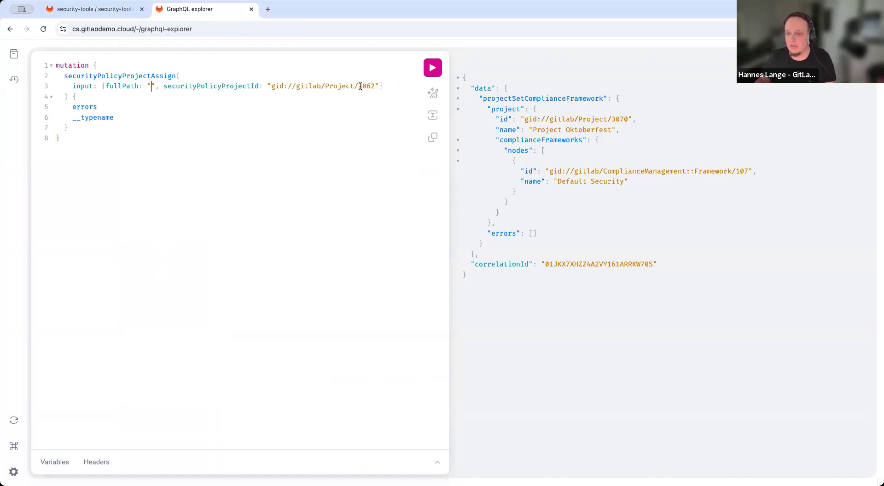
{"action": "left_click_drag", "start_coordinate": [359, 86], "coordinate": [376, 86]}
{"action": "key", "text": "BackSpace"}
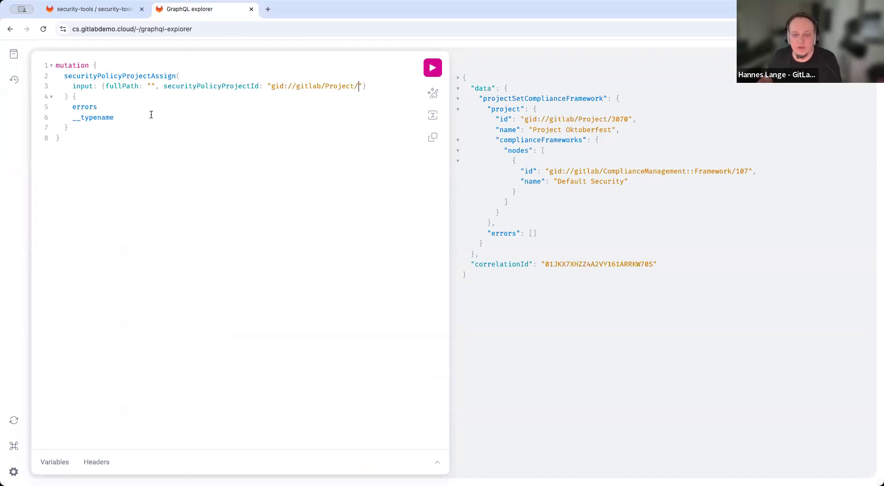
{"action": "double_click", "coordinate": [106, 86]}
{"action": "left_click", "coordinate": [238, 149]}
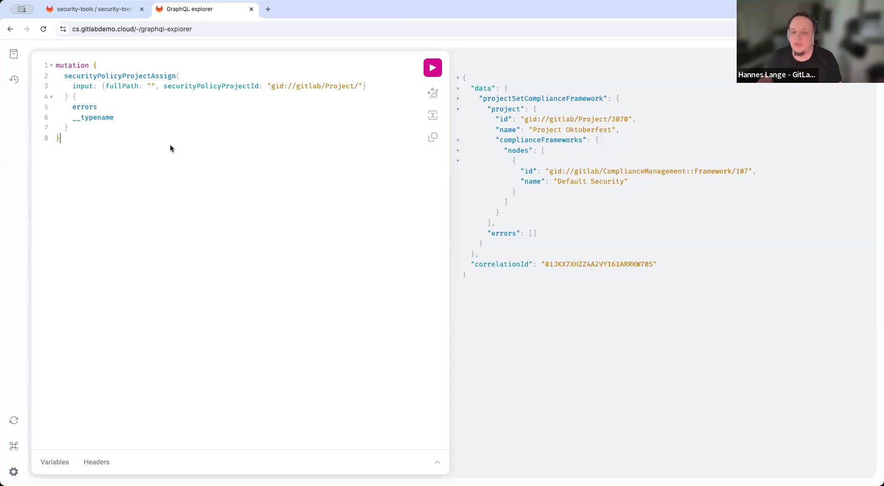
{"action": "left_click", "coordinate": [359, 86]}
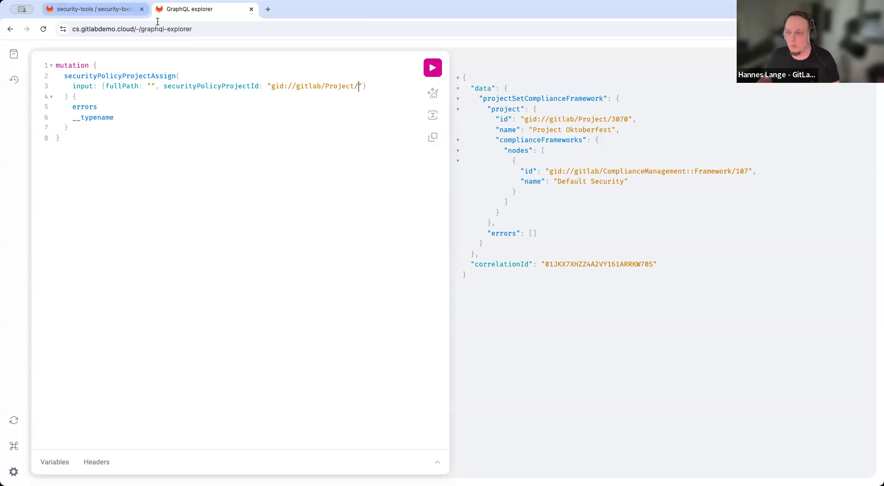
Return to the security-tools group, open its Security policy project and copy the project ID.
{"action": "left_click", "coordinate": [124, 10]}
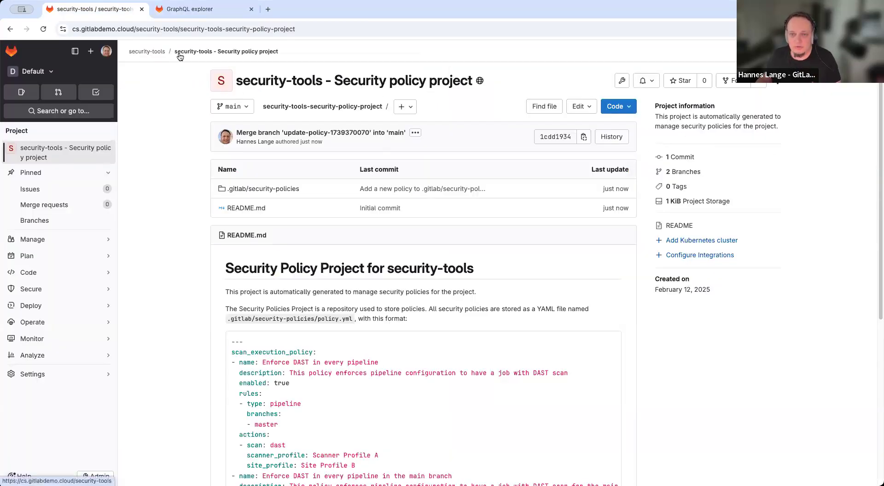
{"action": "left_click", "coordinate": [147, 51]}
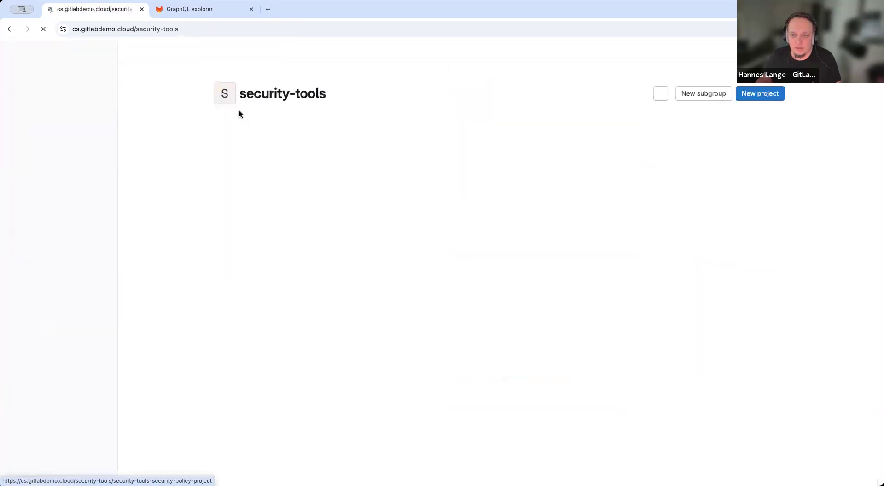
{"action": "left_click", "coordinate": [335, 288]}
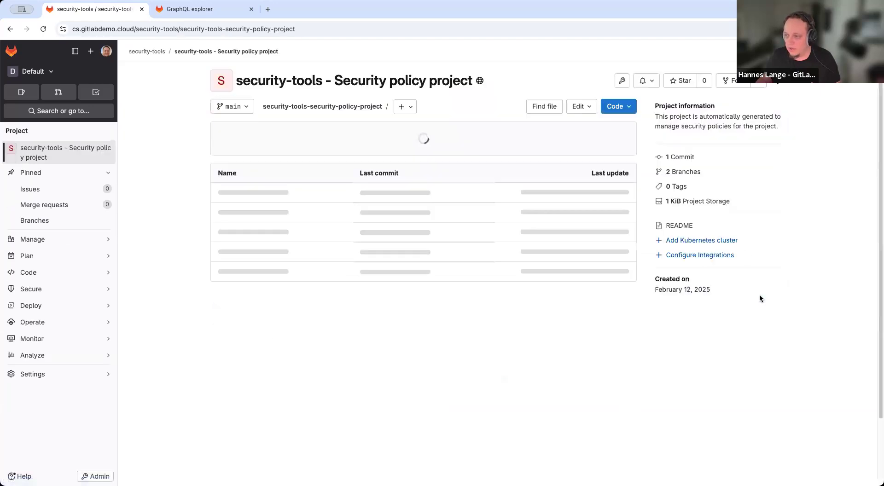
{"action": "left_click", "coordinate": [777, 82]}
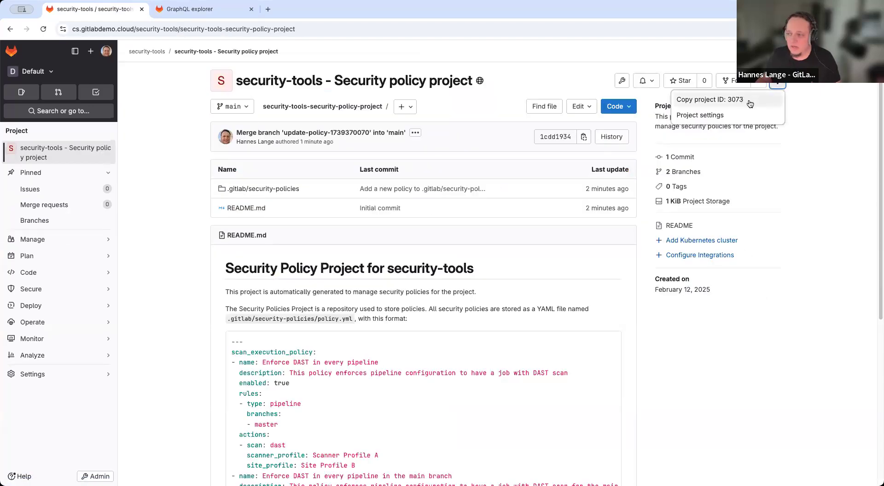
{"action": "left_click", "coordinate": [750, 103]}
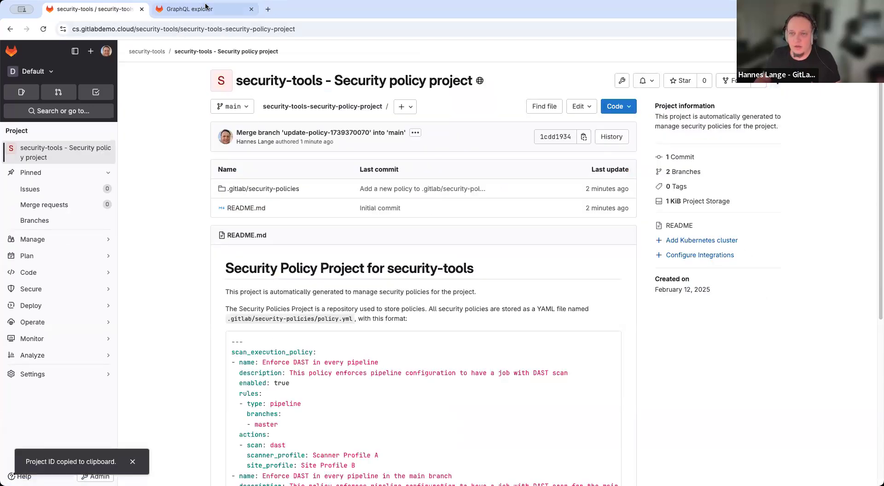
Switch to the GraphQL explorer and complete the mutation's securityPolicyProjectId with the copied project ID, 3073.
{"action": "left_click", "coordinate": [189, 9]}
{"action": "left_click", "coordinate": [363, 86]}
{"action": "key", "text": "super+v"}
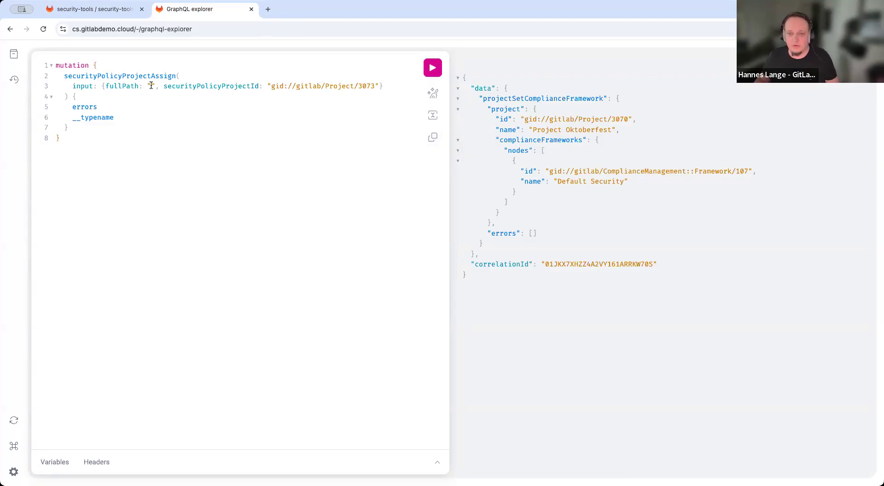
Go to the groups overview and open Project Oktoberfest in the Team Germany group.
{"action": "left_click", "coordinate": [90, 15]}
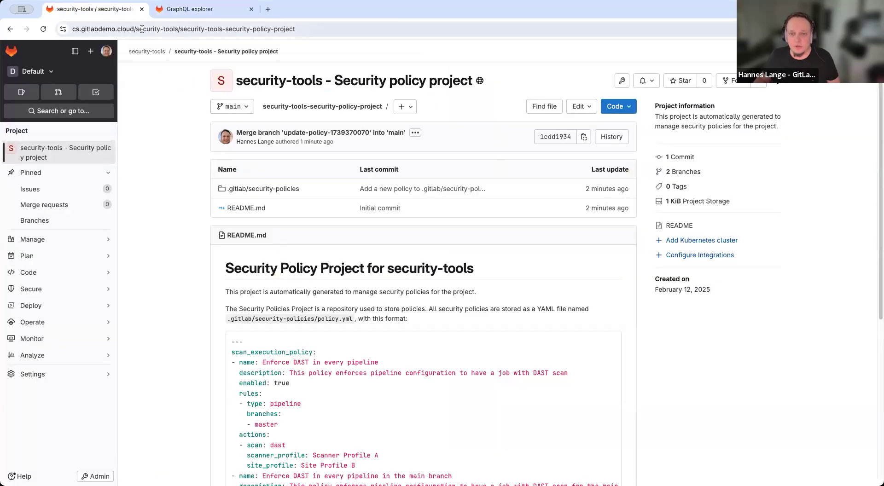
{"action": "left_click_drag", "start_coordinate": [136, 29], "coordinate": [753, 87]}
{"action": "type", "text": "grou"}
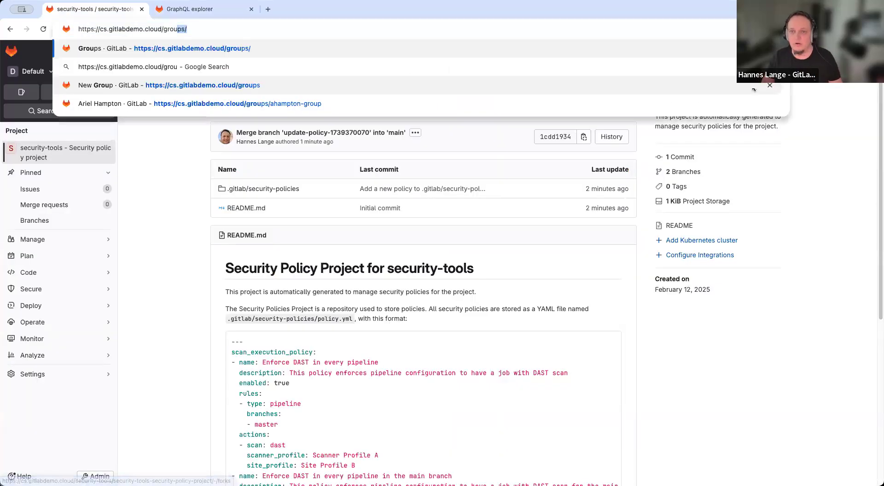
{"action": "key", "text": "Return"}
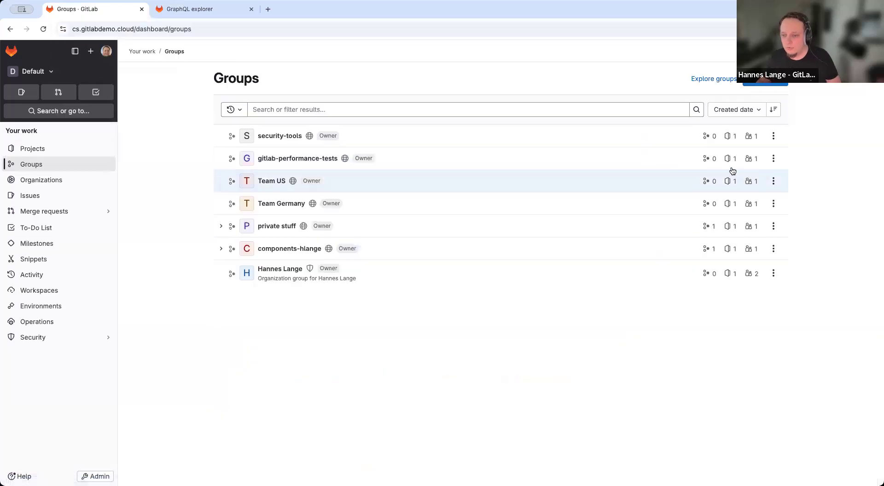
{"action": "left_click", "coordinate": [282, 204]}
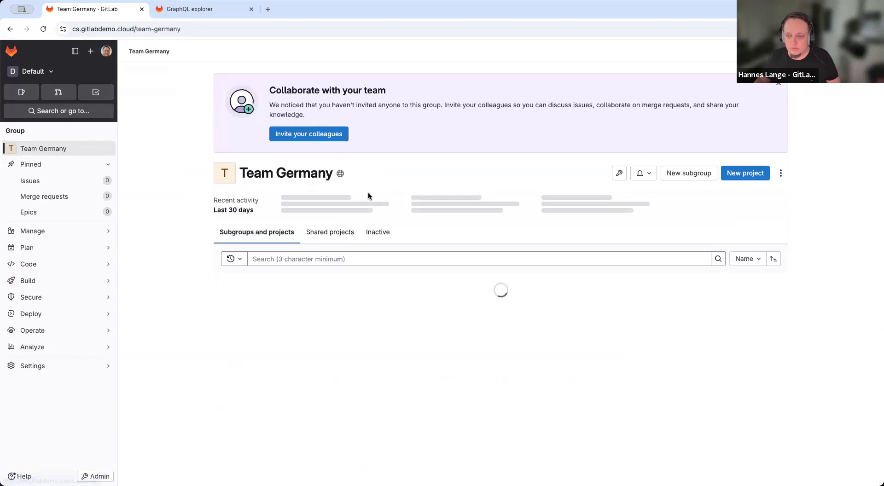
{"action": "left_click", "coordinate": [305, 291]}
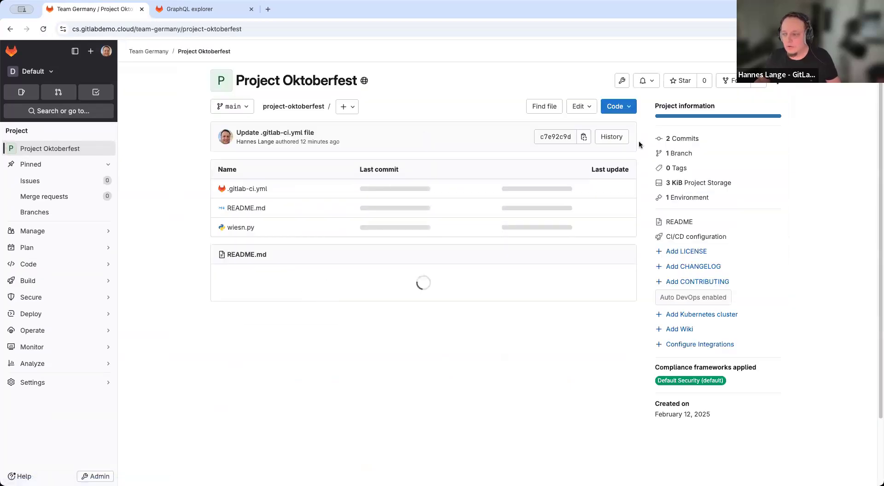
{"action": "left_click", "coordinate": [776, 83]}
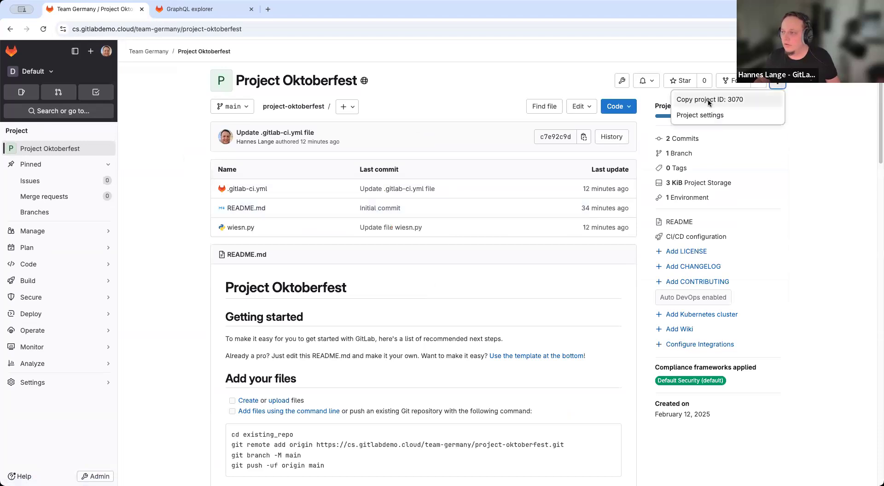
{"action": "left_click", "coordinate": [708, 98]}
{"action": "left_click", "coordinate": [189, 8]}
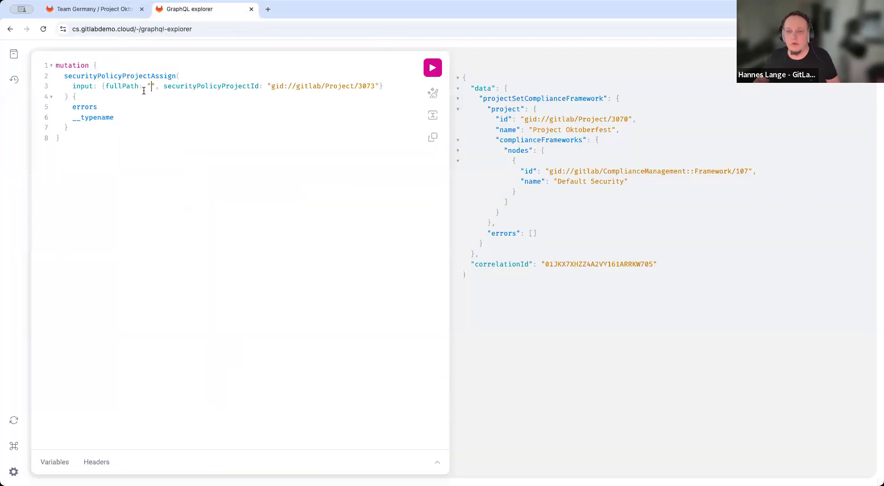
{"action": "left_click", "coordinate": [103, 9]}
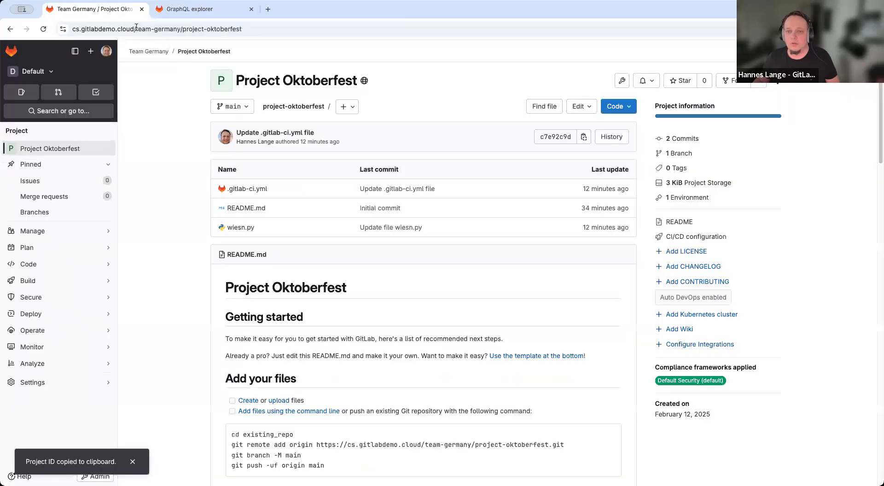
Copy Project Oktoberfest's path from its URL, set fullPath to "team-germany/project-oktoberfest" in the GraphQL explorer, and run the securityPolicyProjectAssign mutation.
{"action": "left_click_drag", "start_coordinate": [136, 28], "coordinate": [463, 32]}
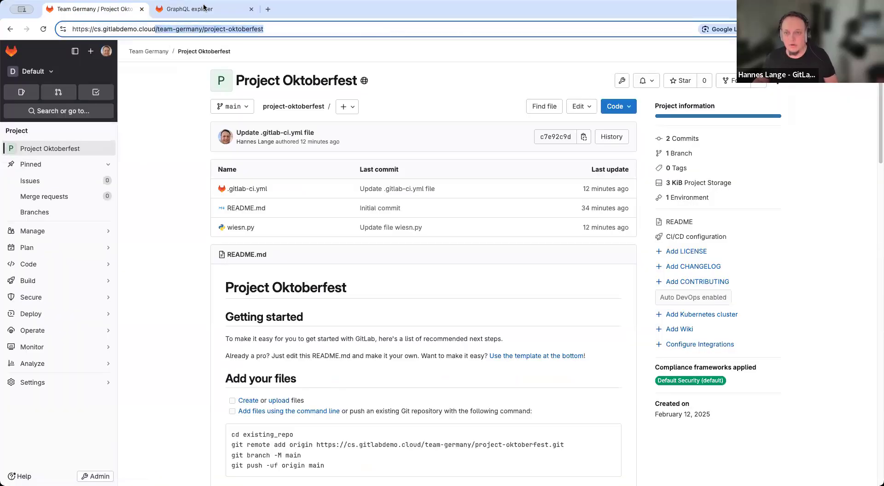
{"action": "key", "text": "super+c"}
{"action": "left_click", "coordinate": [203, 7]}
{"action": "left_click", "coordinate": [152, 87]}
{"action": "key", "text": "super+v"}
{"action": "left_click", "coordinate": [154, 87]}
{"action": "key", "text": "BackSpace"}
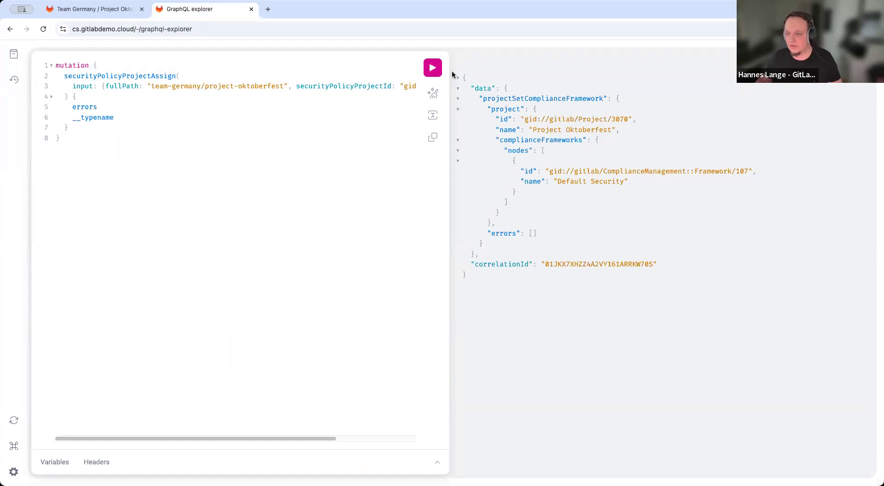
{"action": "left_click", "coordinate": [432, 68]}
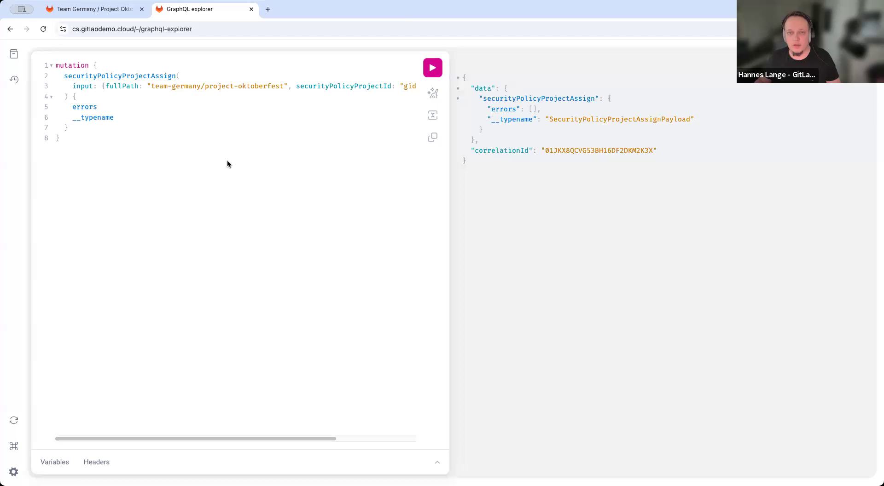
Check which security policy project is linked in Project Oktoberfest's policies, and return to the project overview.
{"action": "key", "text": "super+Tab"}
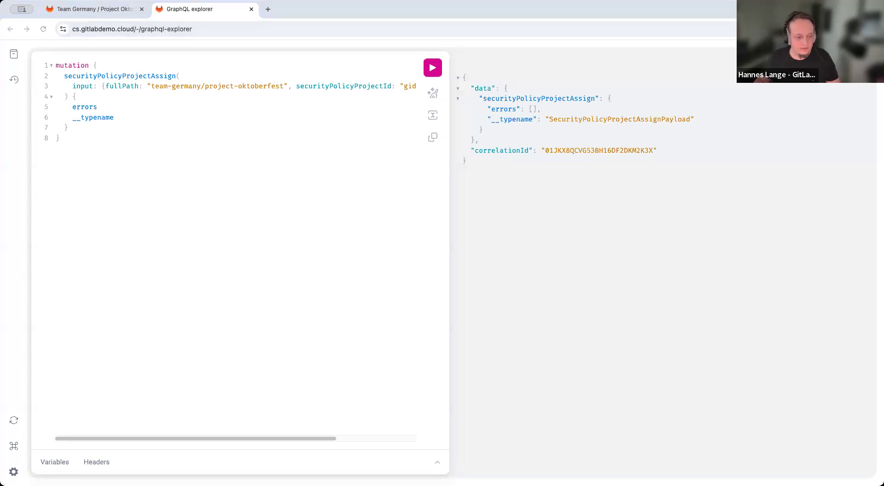
{"action": "left_click", "coordinate": [77, 10]}
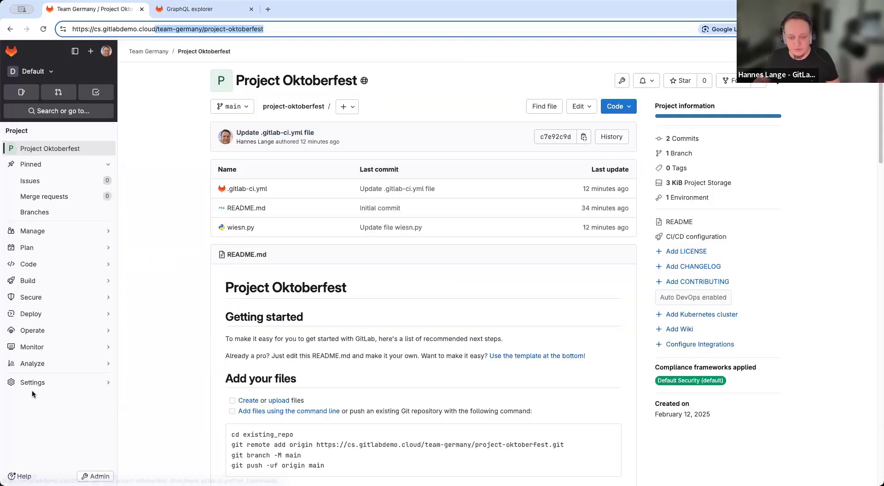
{"action": "mouse_move", "coordinate": [48, 298]}
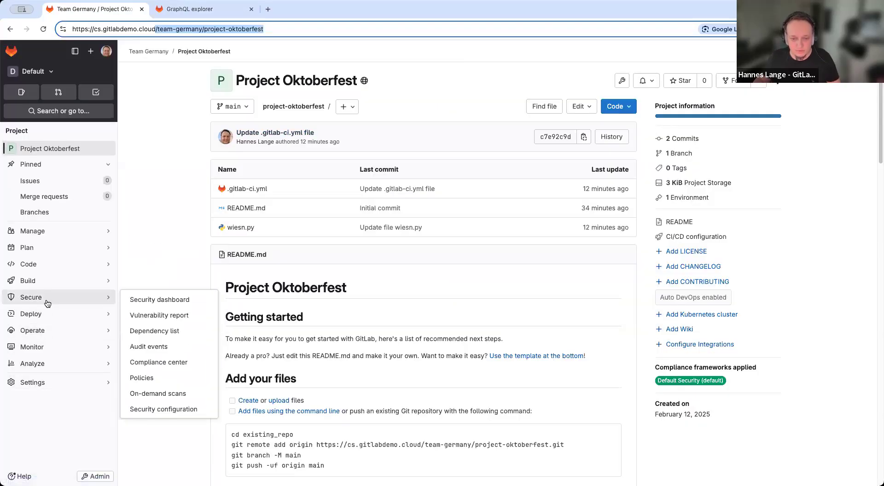
{"action": "left_click", "coordinate": [149, 378]}
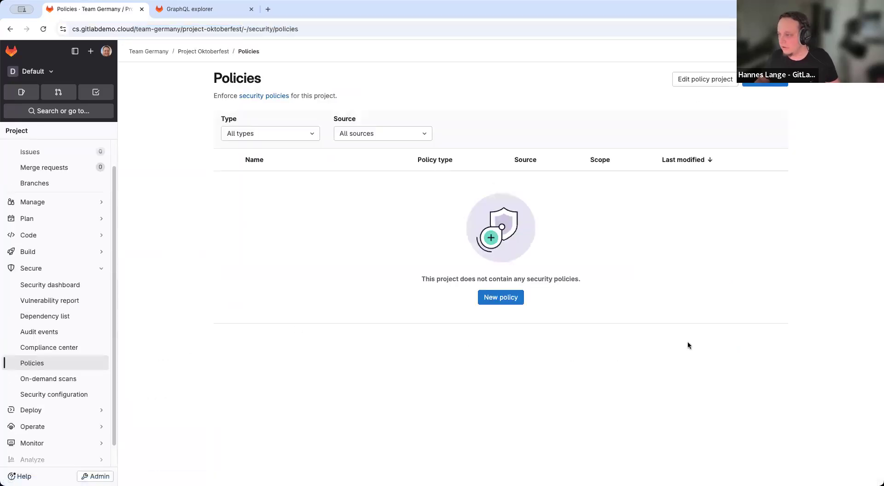
{"action": "left_click", "coordinate": [686, 81]}
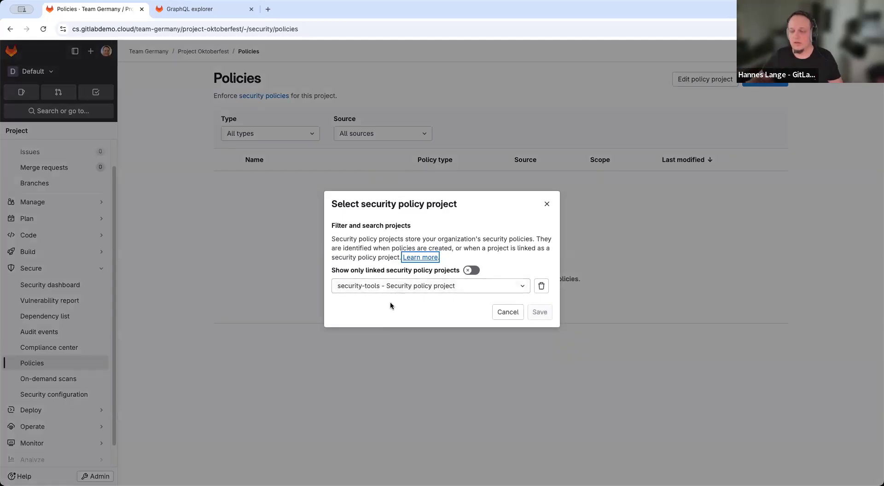
{"action": "left_click", "coordinate": [508, 312]}
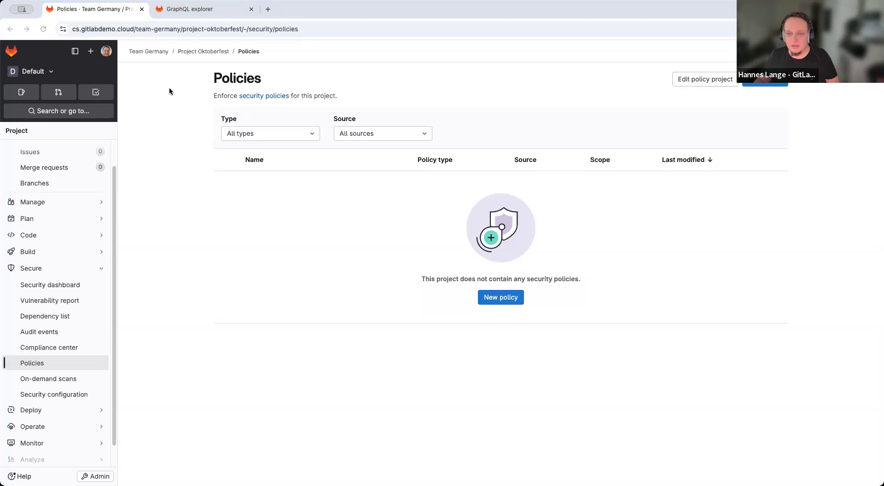
{"action": "left_click", "coordinate": [205, 52]}
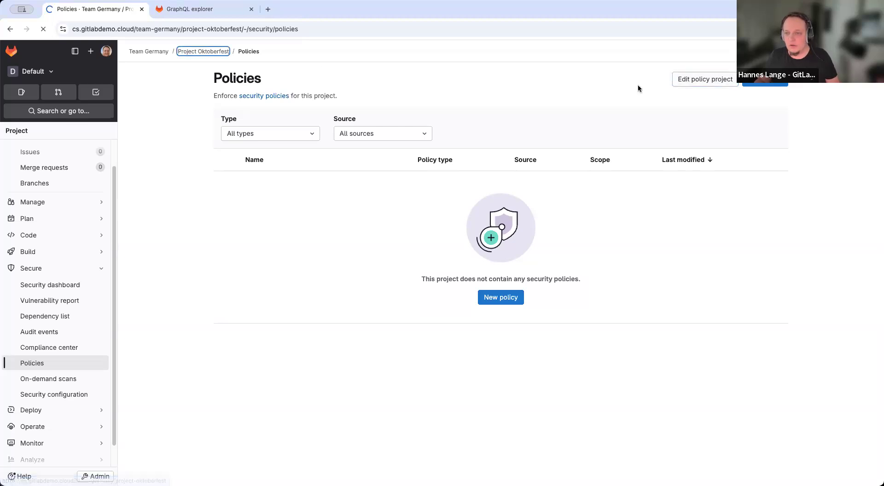
Switch to the GraphQL explorer and replace the existing query with the AssignComplianceFramework mutation.
{"action": "left_click", "coordinate": [197, 10]}
{"action": "key", "text": "ctrl+a"}
{"action": "key", "text": "BackSpace"}
{"action": "key", "text": "ctrl+v"}
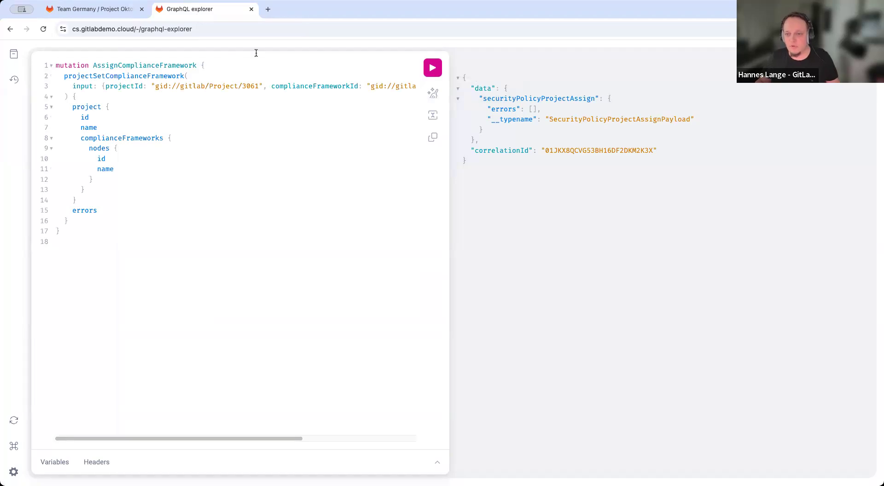
Clear the numeric IDs at the end of projectId and complianceFrameworkId in the AssignComplianceFramework mutation.
{"action": "double_click", "coordinate": [244, 85]}
{"action": "key", "text": "BackSpace"}
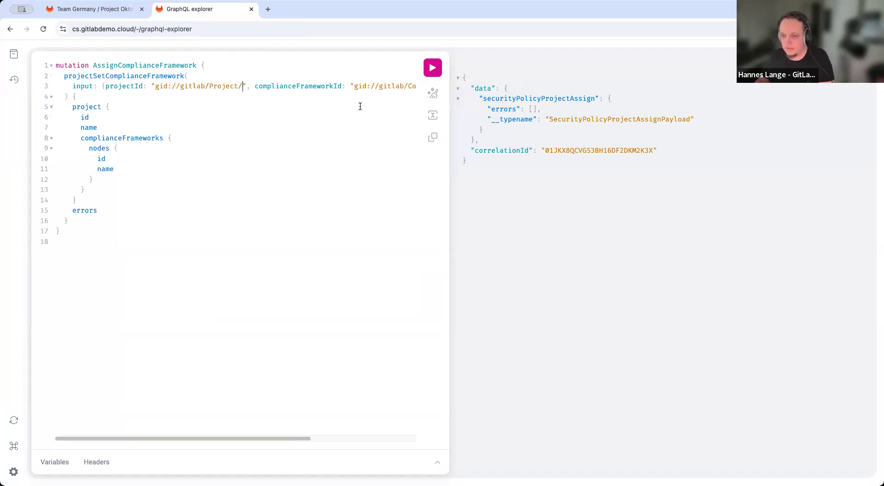
{"action": "left_click_drag", "start_coordinate": [259, 438], "coordinate": [330, 410]}
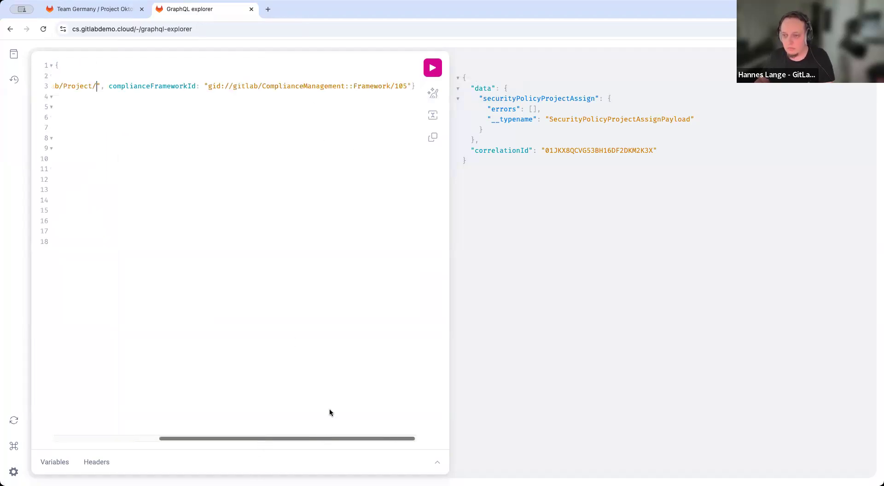
{"action": "double_click", "coordinate": [399, 86]}
{"action": "key", "text": "BackSpace"}
{"action": "left_click_drag", "start_coordinate": [271, 438], "coordinate": [126, 440]}
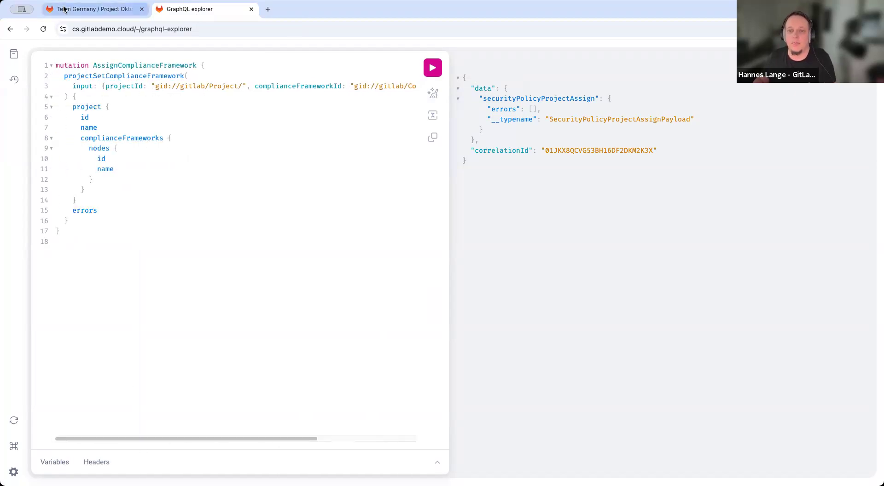
Copy Project Oktoberfest's project ID and add it, 3070, to the end of projectId in the GraphQL mutation.
{"action": "left_click", "coordinate": [92, 9]}
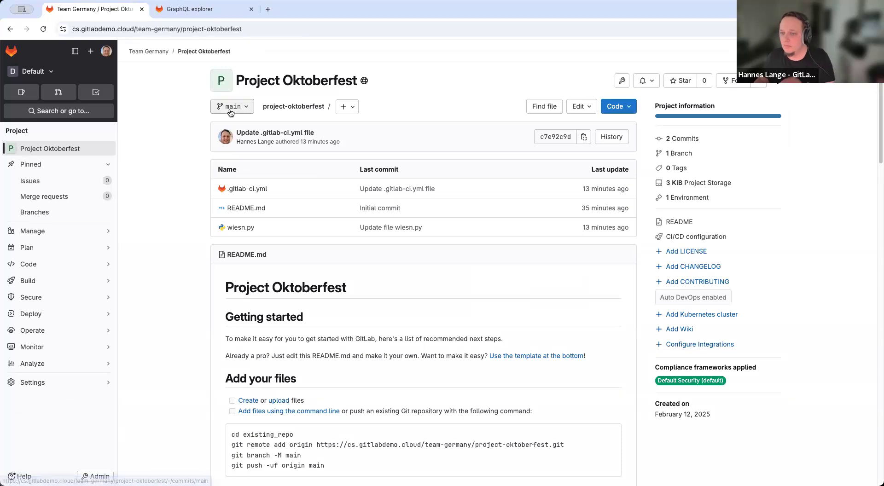
{"action": "left_click", "coordinate": [777, 81]}
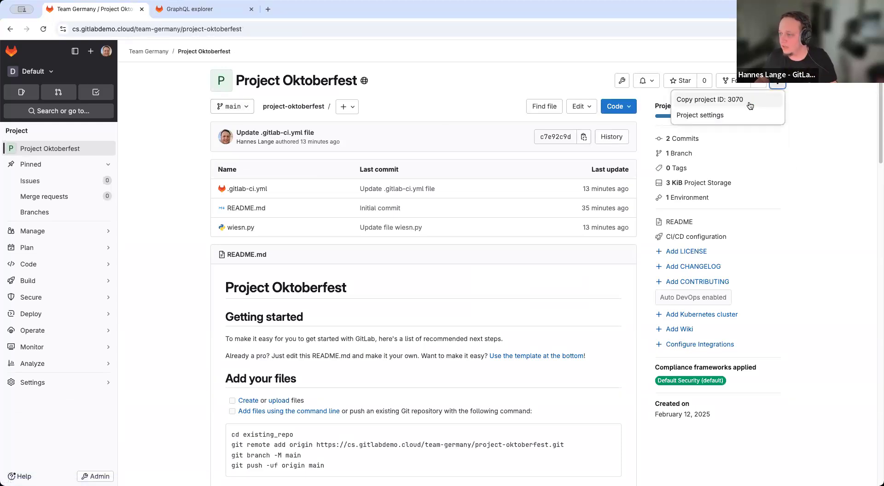
{"action": "left_click", "coordinate": [748, 101]}
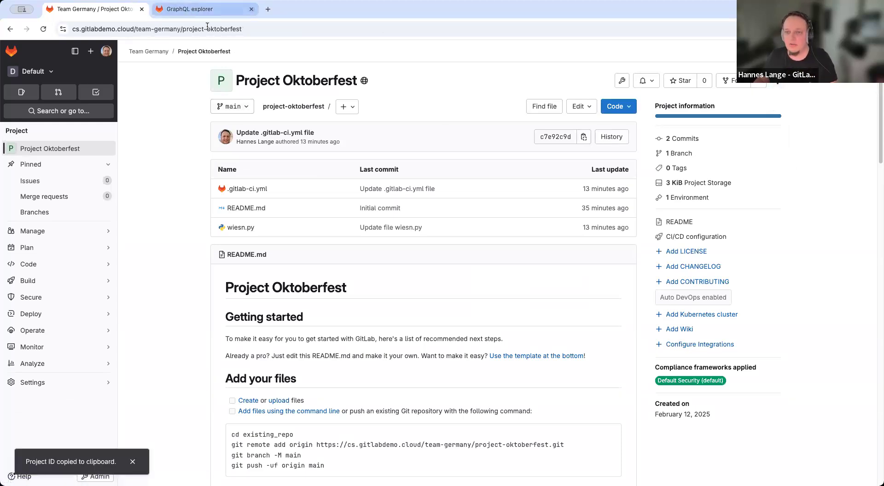
{"action": "left_click", "coordinate": [190, 9]}
{"action": "left_click", "coordinate": [241, 86]}
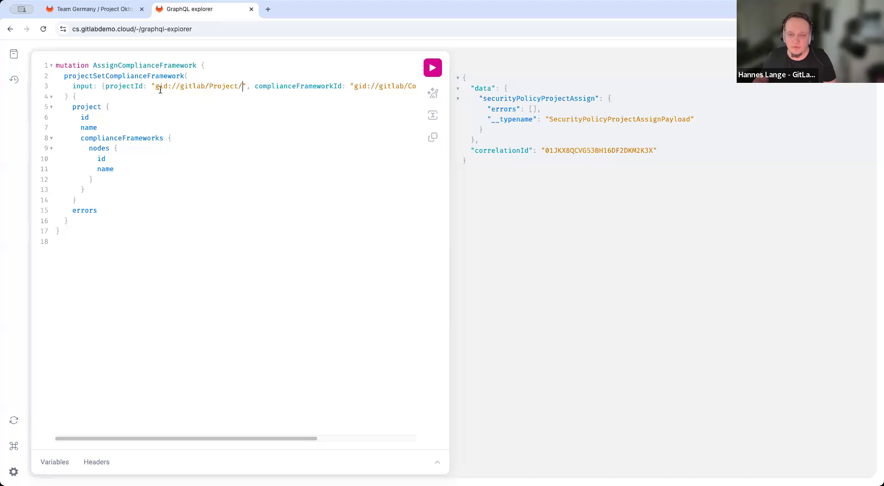
{"action": "type", "text": "3070"}
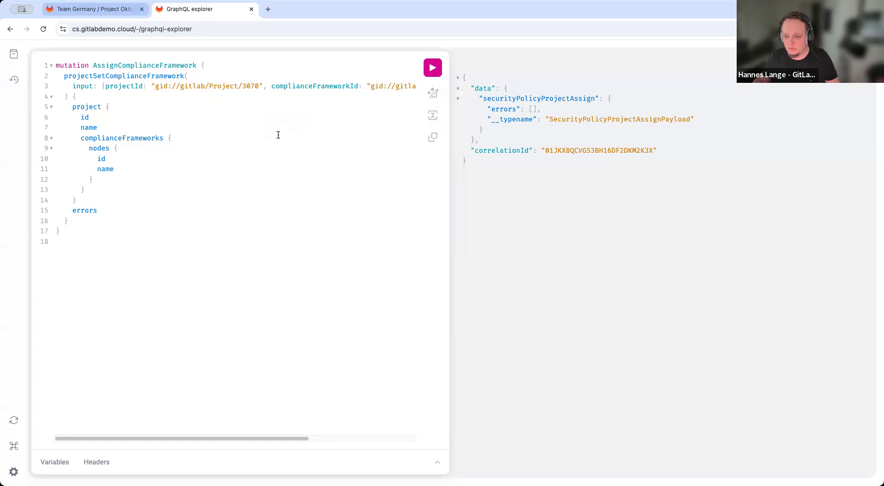
Go back to the GitLab groups overview and open the security-tools group.
{"action": "key", "text": "ctrl+shift+Tab"}
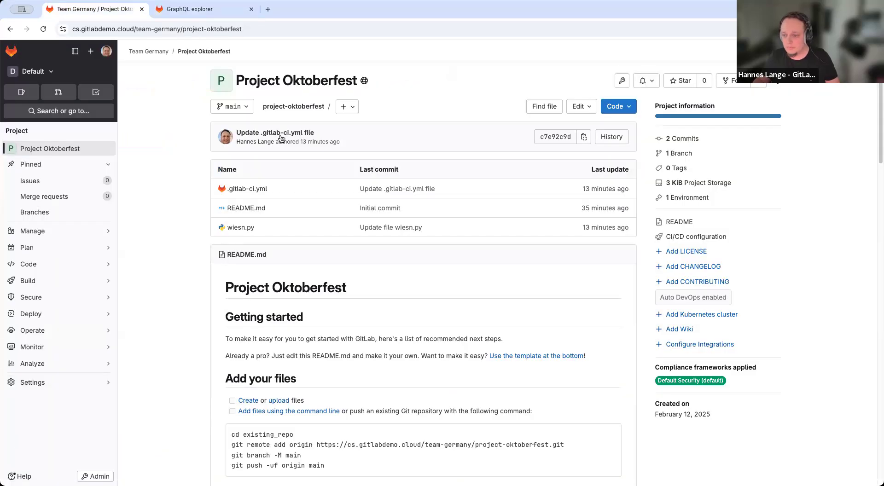
{"action": "left_click_drag", "start_coordinate": [244, 29], "coordinate": [137, 29]}
{"action": "type", "text": "groups"}
{"action": "key", "text": "Return"}
{"action": "left_click", "coordinate": [279, 137]}
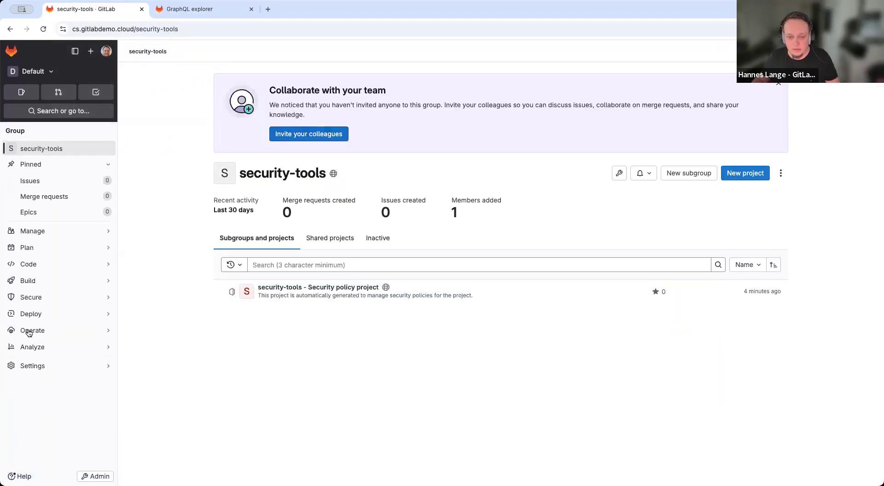
Open the frameworks in the group's Compliance center and copy the ID of the Default Security framework.
{"action": "mouse_move", "coordinate": [63, 300]}
{"action": "left_click", "coordinate": [165, 362]}
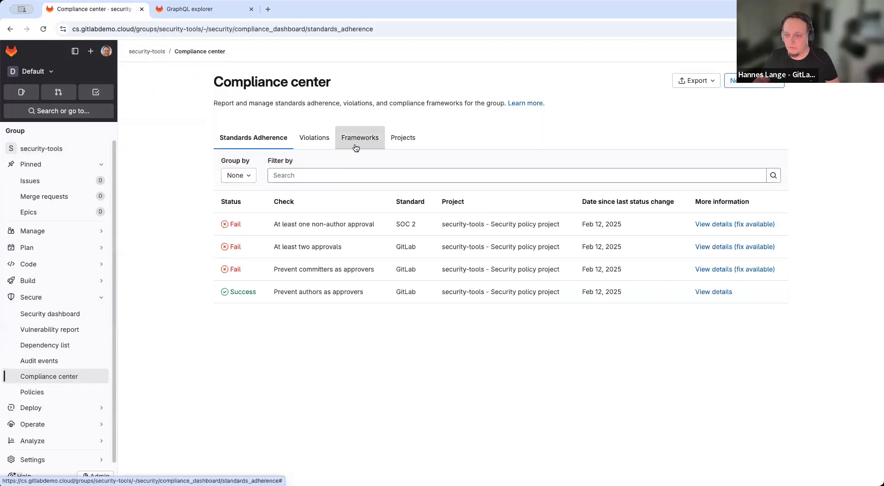
{"action": "left_click", "coordinate": [356, 148]}
{"action": "left_click", "coordinate": [713, 280]}
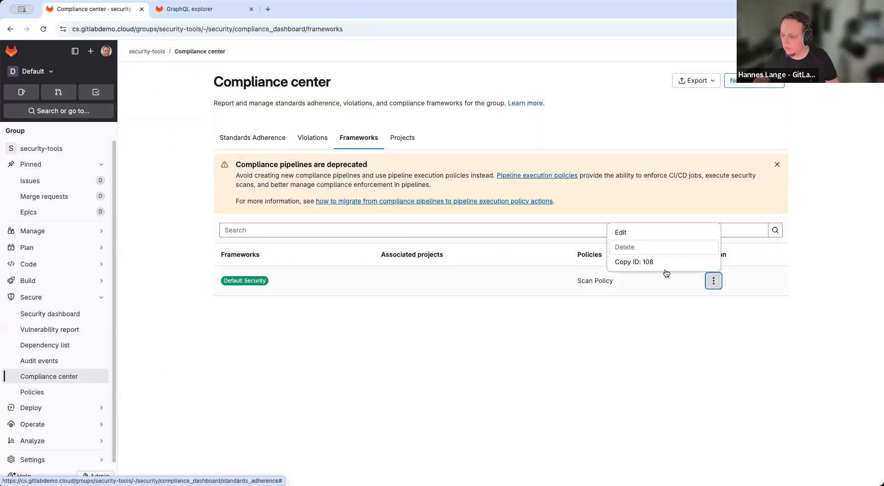
{"action": "left_click", "coordinate": [646, 263]}
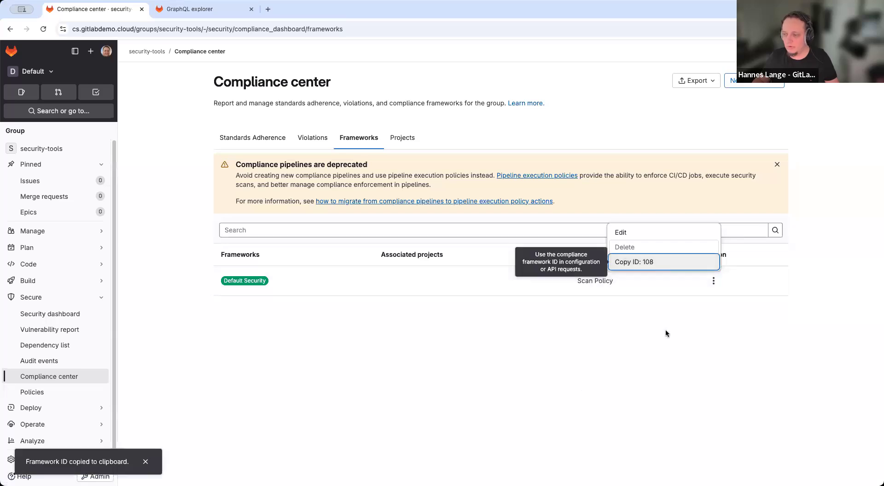
Add the framework ID 108 to the end of complianceFrameworkId in the GraphQL mutation and run AssignComplianceFramework.
{"action": "left_click", "coordinate": [188, 8]}
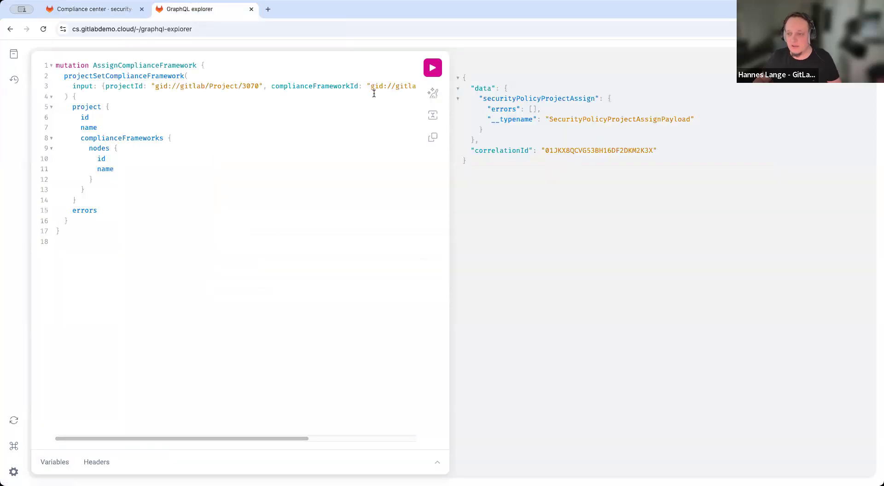
{"action": "left_click_drag", "start_coordinate": [282, 440], "coordinate": [388, 440]}
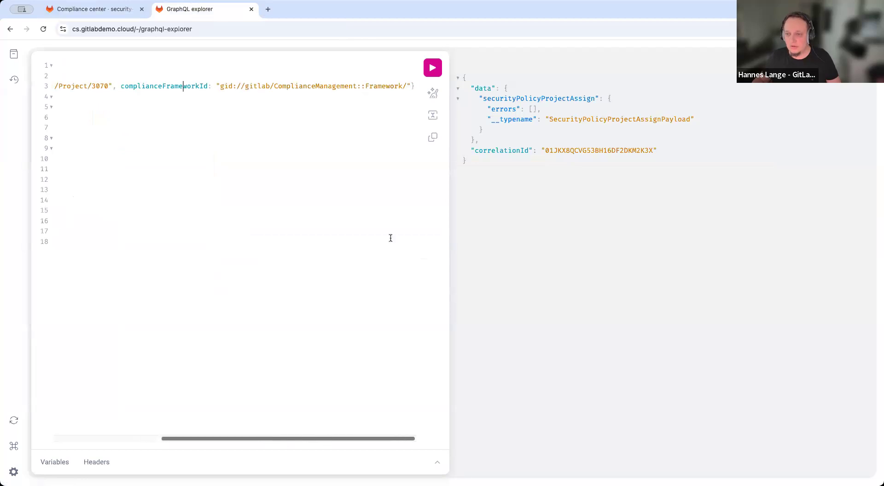
{"action": "key", "text": "super+v"}
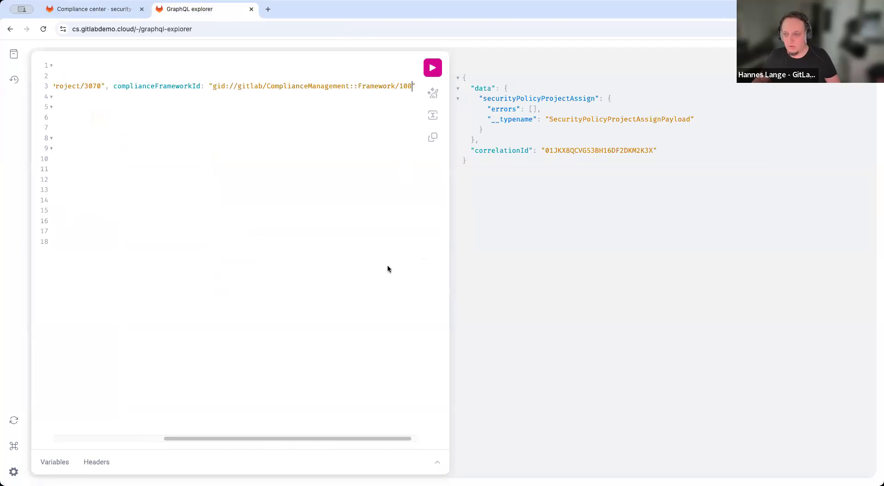
{"action": "left_click_drag", "start_coordinate": [310, 440], "coordinate": [155, 431]}
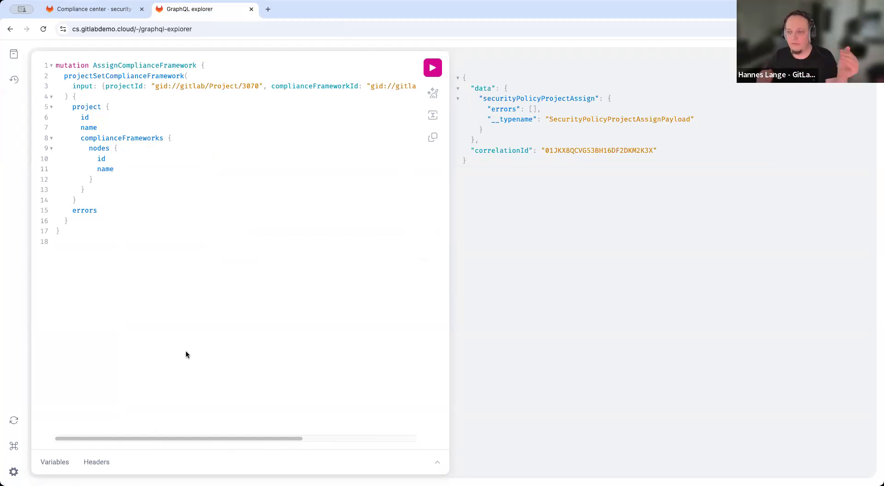
{"action": "left_click", "coordinate": [426, 70]}
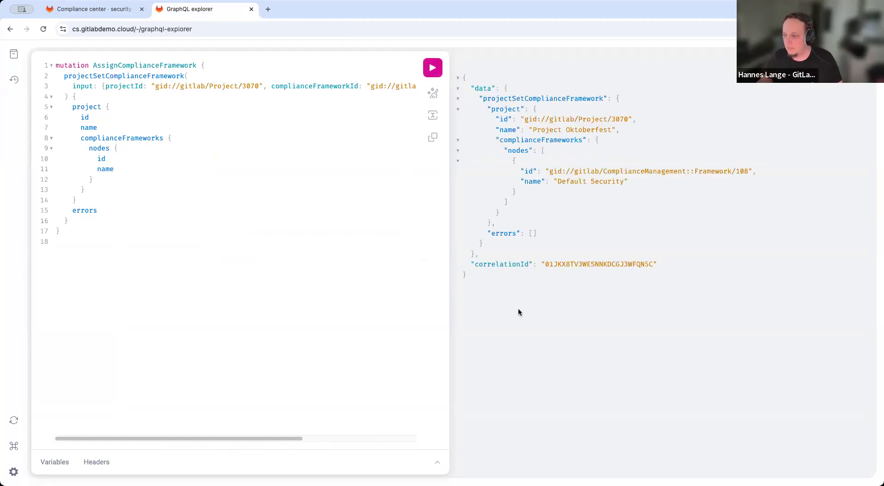
Return to the security-tools Compliance center and reload its list of frameworks.
{"action": "left_click", "coordinate": [107, 10]}
{"action": "left_click", "coordinate": [366, 416]}
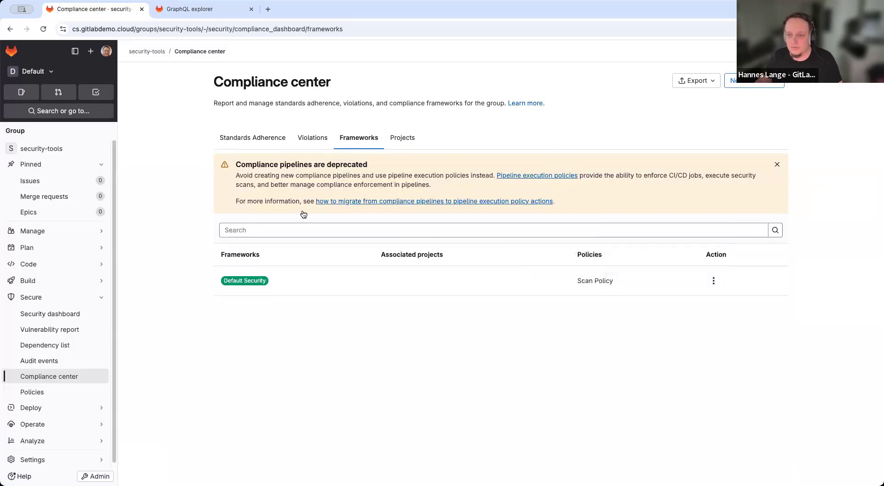
{"action": "left_click", "coordinate": [43, 29]}
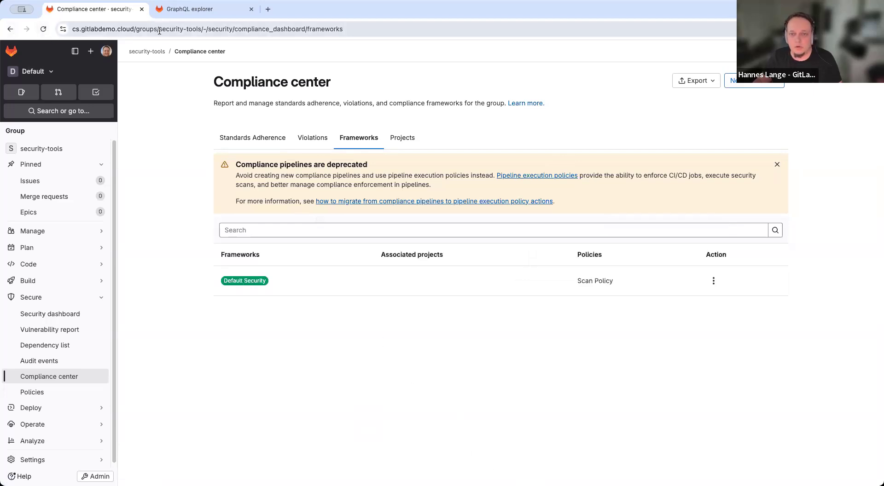
Open Project Oktoberfest in the Team Germany group and view the details of its applied Default Security compliance framework.
{"action": "left_click_drag", "start_coordinate": [476, 33], "coordinate": [159, 29]}
{"action": "key", "text": "BackSpace"}
{"action": "key", "text": "Return"}
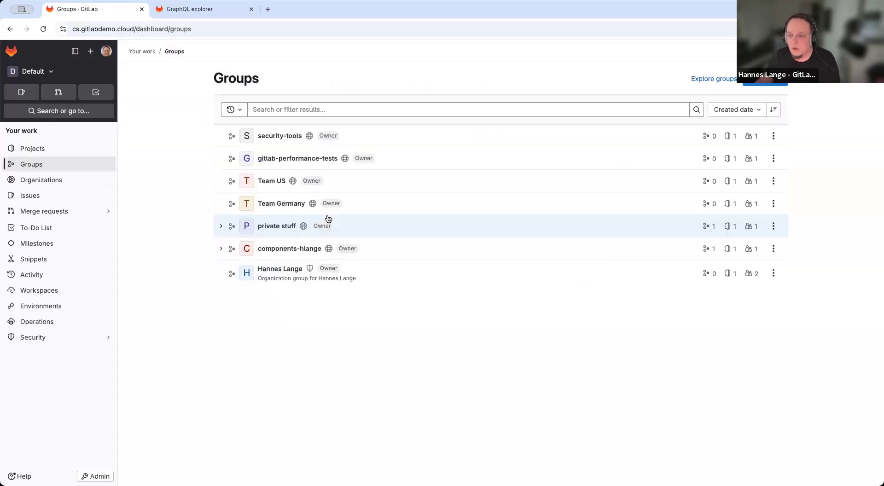
{"action": "left_click", "coordinate": [281, 207]}
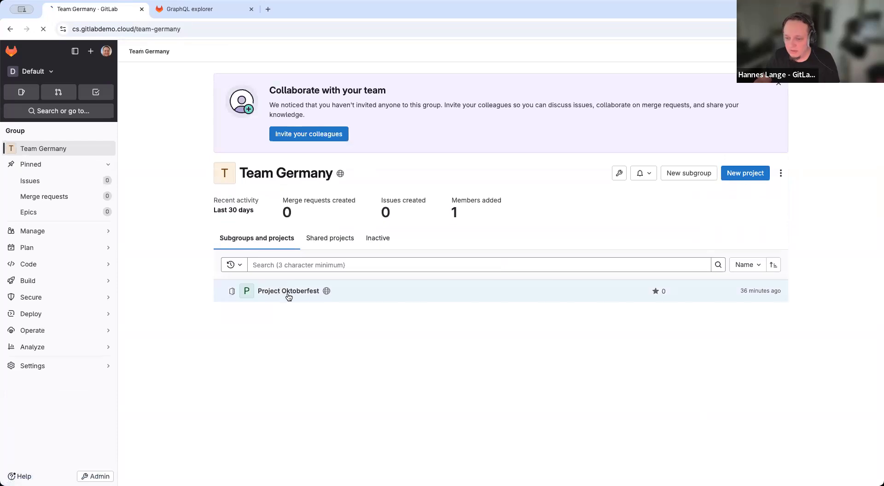
{"action": "left_click", "coordinate": [289, 291]}
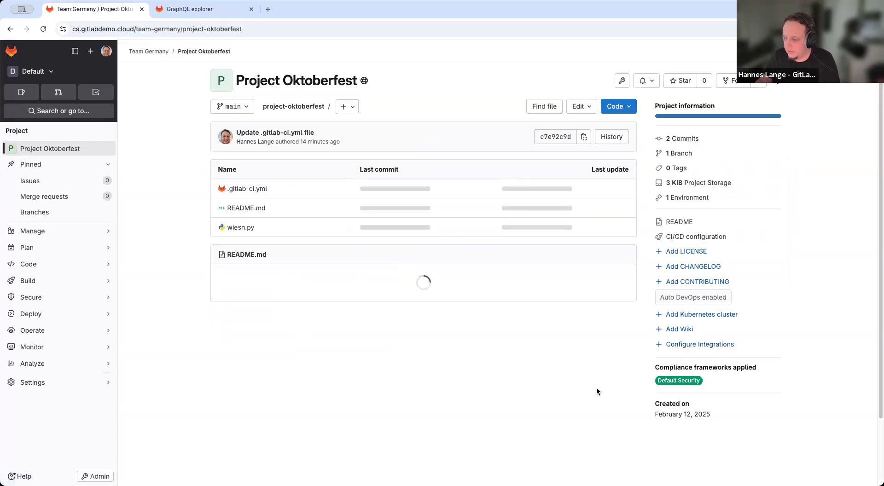
{"action": "mouse_move", "coordinate": [673, 384]}
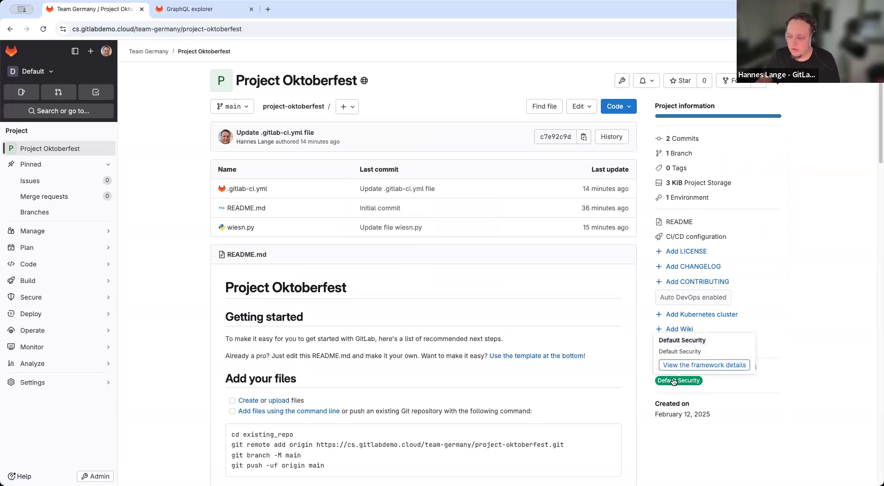
{"action": "left_click", "coordinate": [677, 365]}
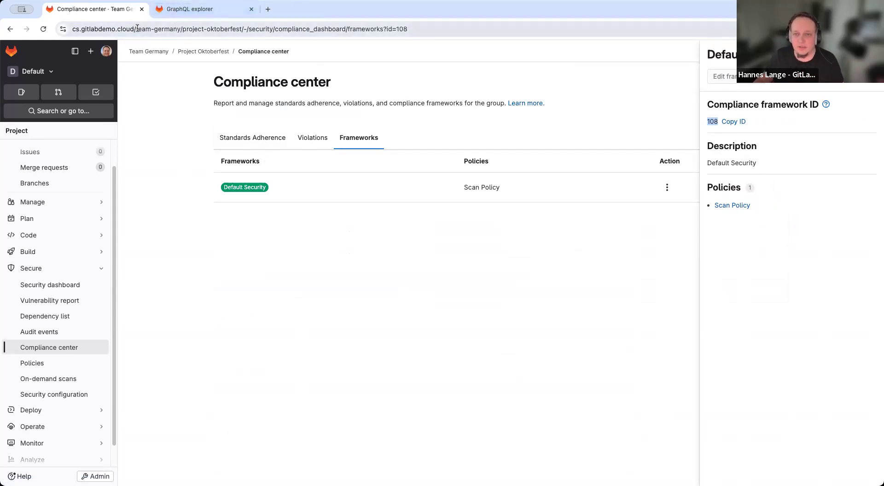
Go back to the groups overview and open the security policies of the security-tools group to check the Scan Policy's scope.
{"action": "left_click_drag", "start_coordinate": [137, 29], "coordinate": [676, 33]}
{"action": "type", "text": "gr"}
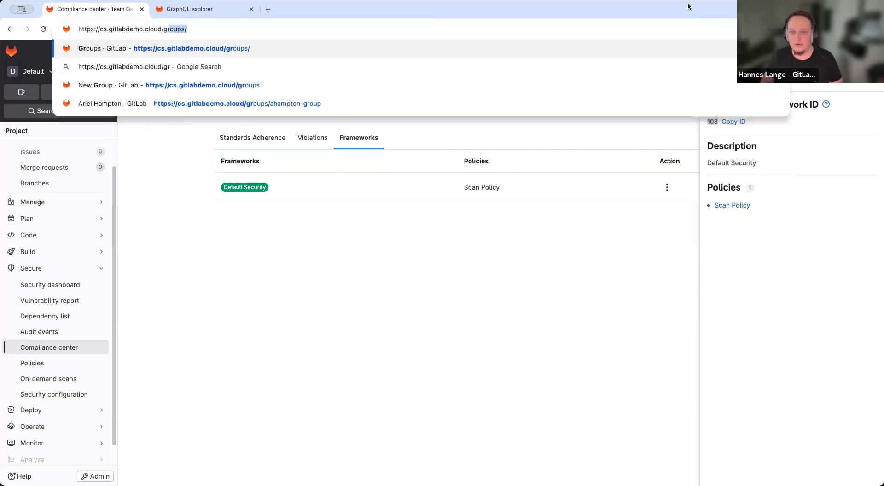
{"action": "key", "text": "Return"}
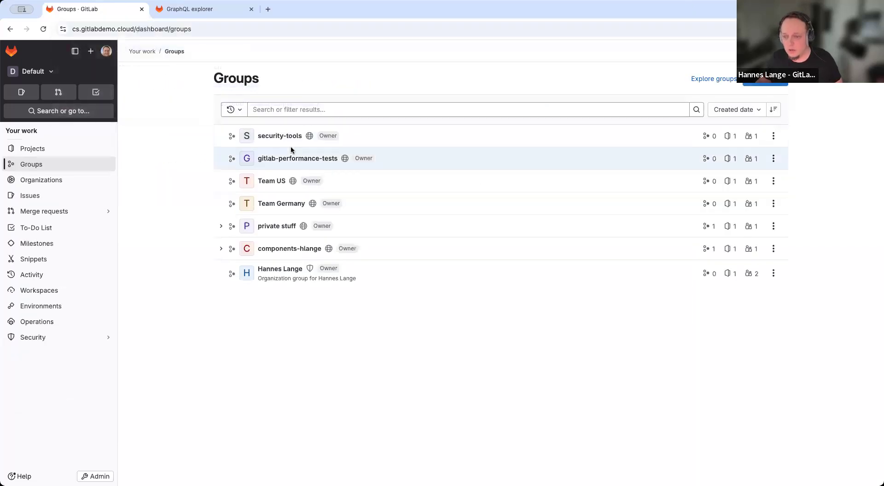
{"action": "left_click", "coordinate": [269, 138]}
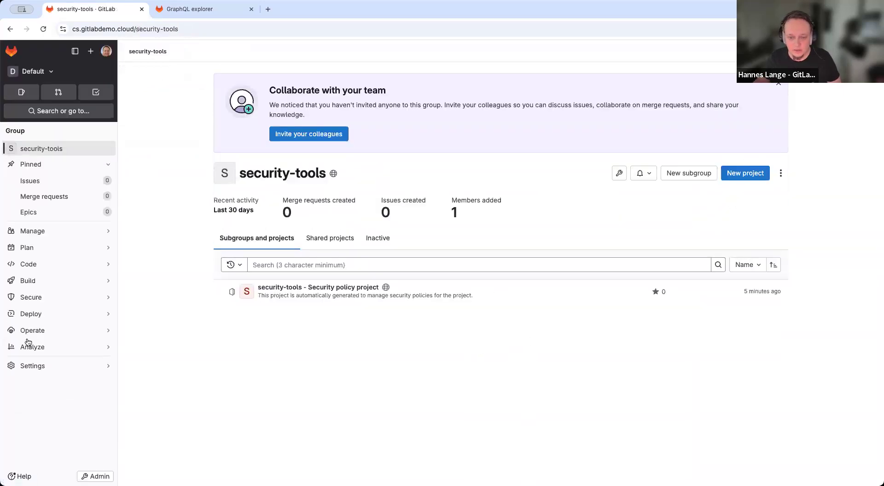
{"action": "mouse_move", "coordinate": [58, 339]}
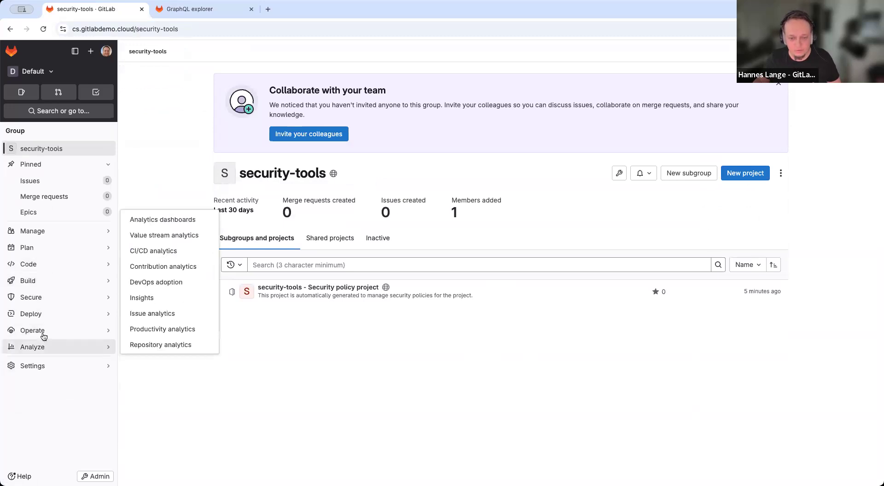
{"action": "mouse_move", "coordinate": [52, 298]}
{"action": "left_click", "coordinate": [161, 378]}
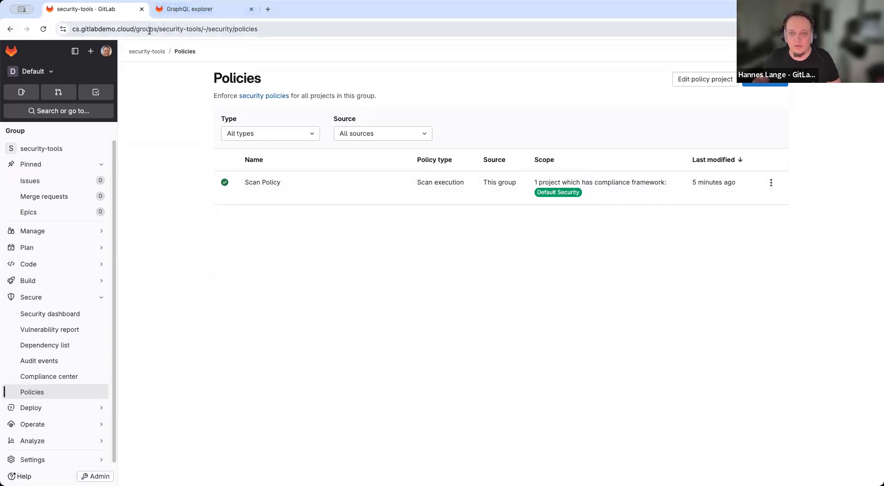
Go back to the groups overview and open Project Oktoberfest in the Team Germany group.
{"action": "left_click_drag", "start_coordinate": [137, 30], "coordinate": [437, 68]}
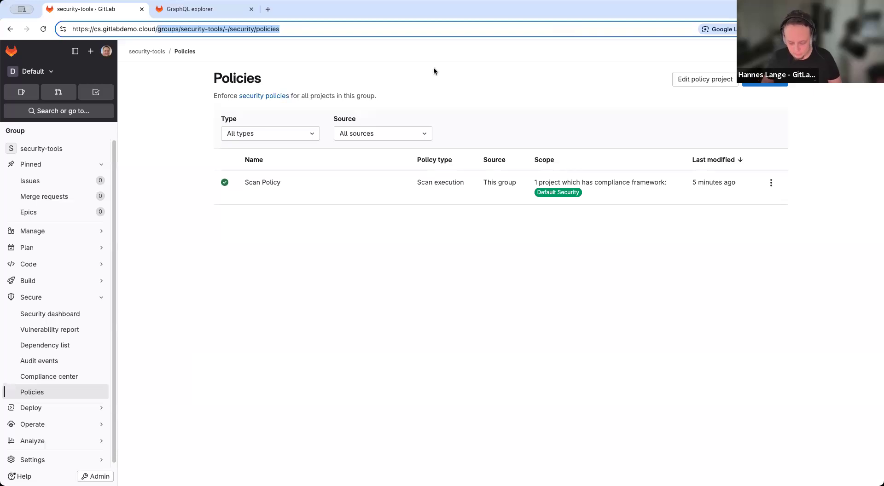
{"action": "type", "text": "gr"}
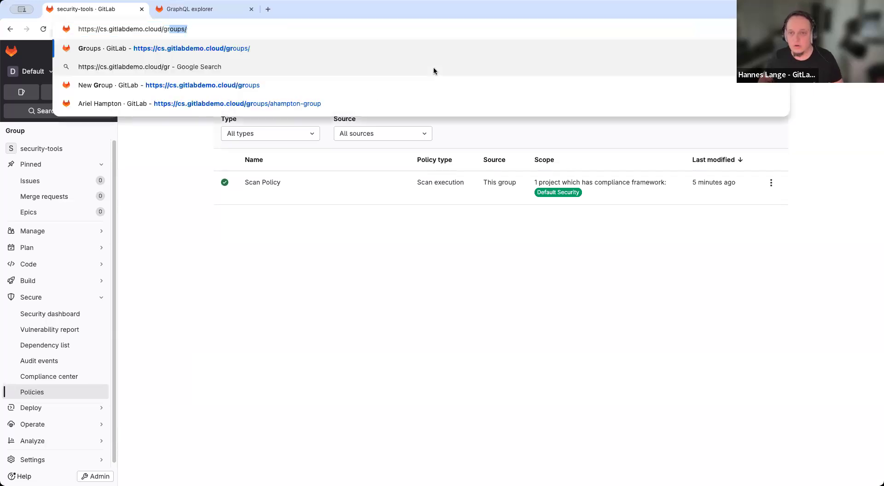
{"action": "key", "text": "Return"}
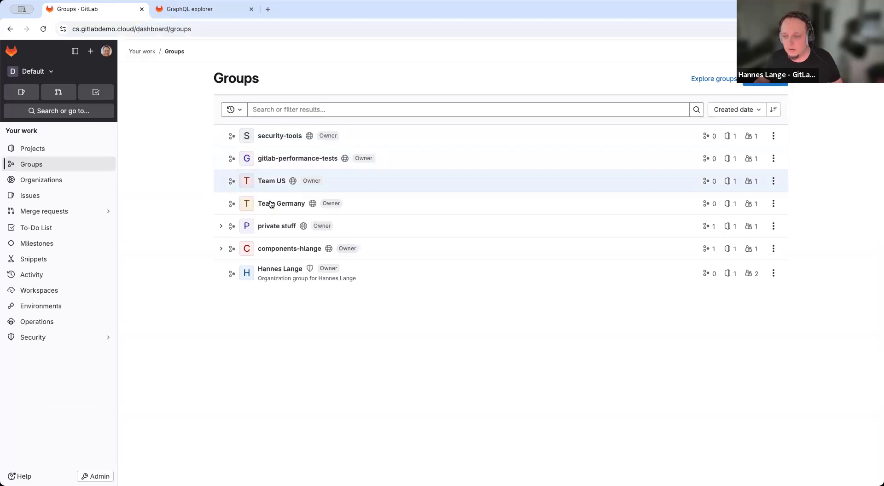
{"action": "left_click", "coordinate": [271, 204]}
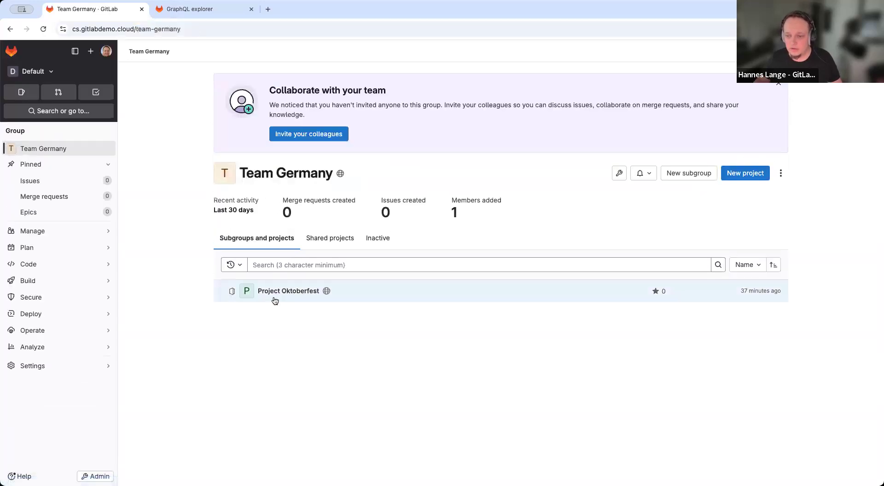
{"action": "left_click", "coordinate": [288, 291]}
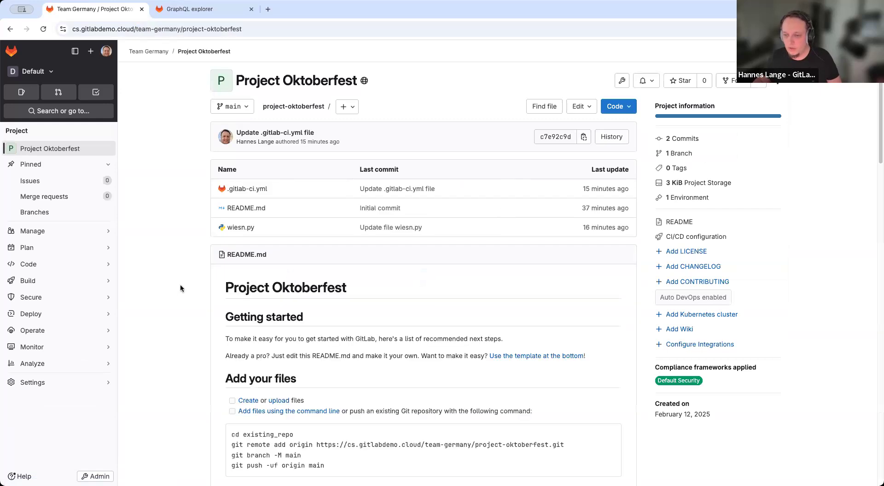
Open Project Oktoberfest's .gitlab-ci.yml and review its stages and the build, unit test, lint test and deploy jobs.
{"action": "left_click", "coordinate": [246, 189]}
{"action": "scroll", "coordinate": [430, 310], "scroll_direction": "down", "scroll_amount": 5}
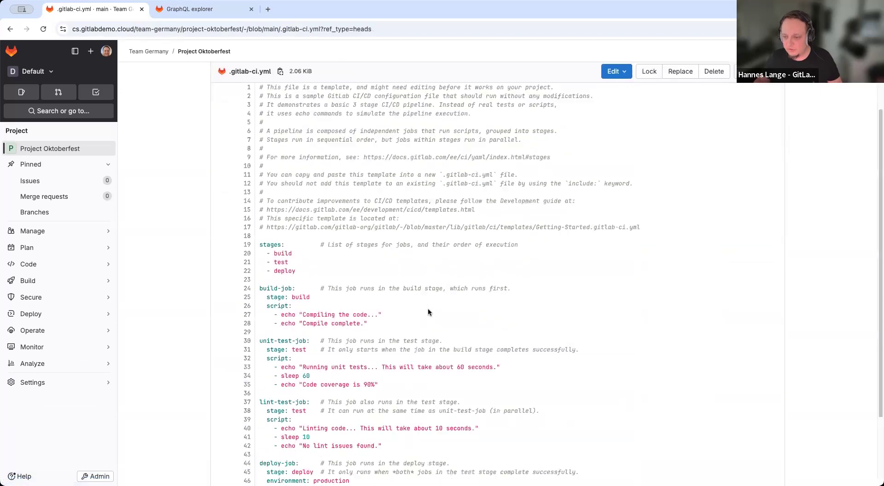
{"action": "left_click_drag", "start_coordinate": [571, 264], "coordinate": [574, 264]}
{"action": "left_click_drag", "start_coordinate": [260, 157], "coordinate": [360, 227]}
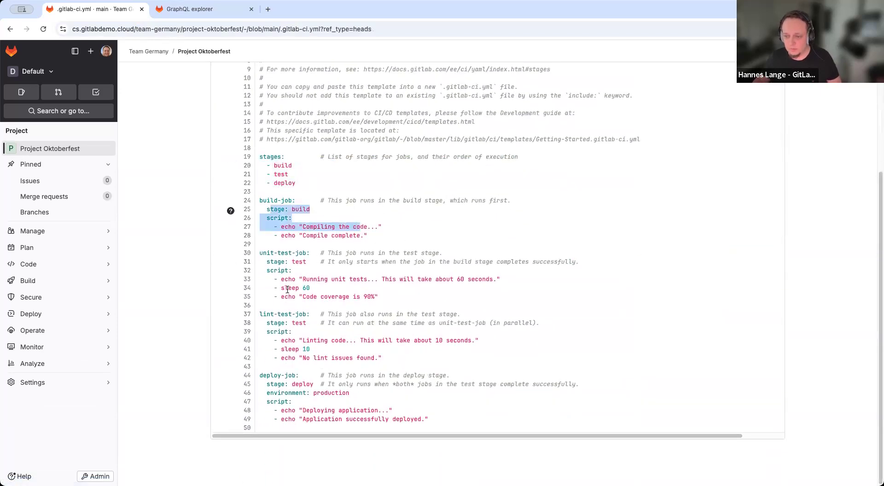
{"action": "left_click_drag", "start_coordinate": [278, 254], "coordinate": [324, 263]}
{"action": "left_click", "coordinate": [266, 321]}
{"action": "left_click_drag", "start_coordinate": [271, 376], "coordinate": [360, 386]}
{"action": "left_click", "coordinate": [557, 382]}
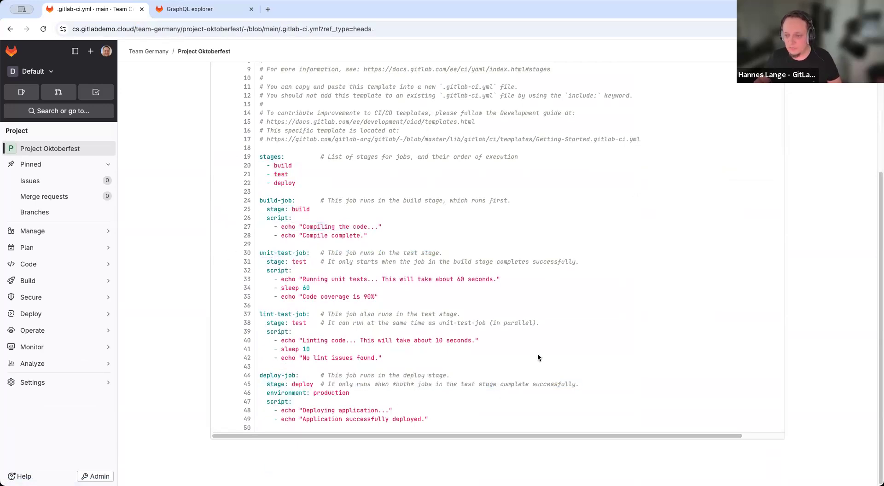
{"action": "scroll", "coordinate": [458, 308], "scroll_direction": "up", "scroll_amount": 5}
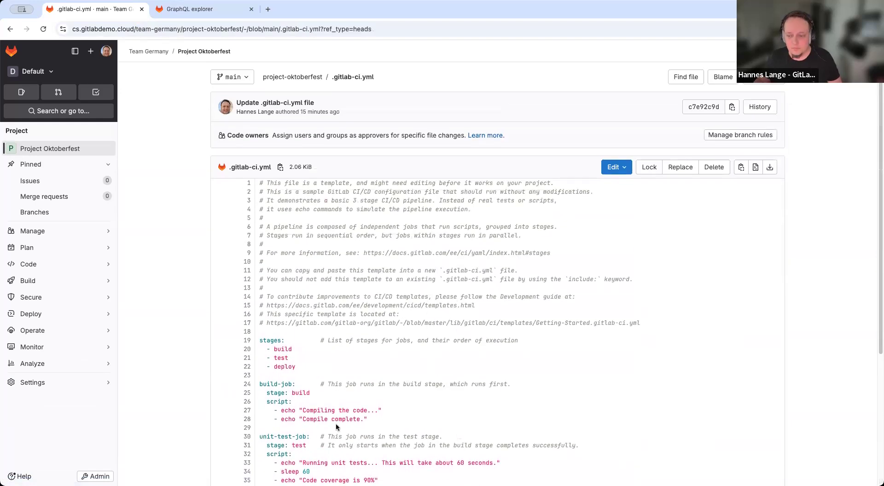
{"action": "scroll", "coordinate": [336, 427], "scroll_direction": "down", "scroll_amount": 5}
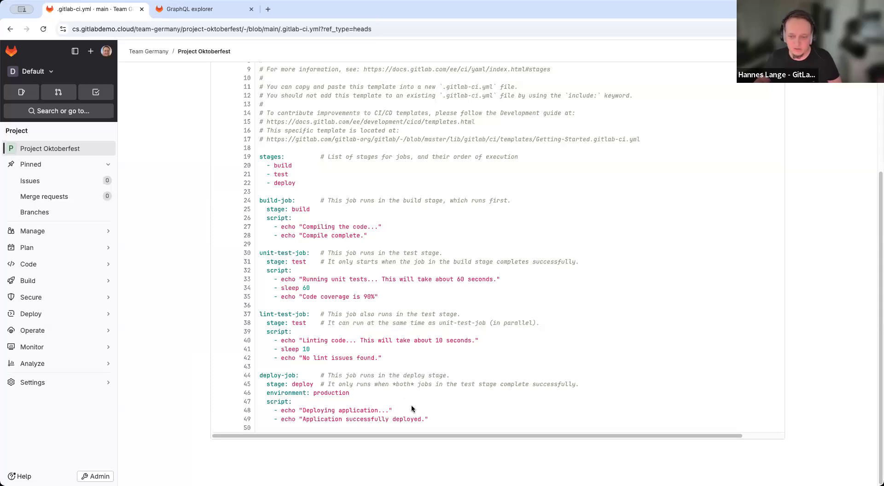
Run a new pipeline for Project Oktoberfest on the main branch without adding variables.
{"action": "mouse_move", "coordinate": [45, 261]}
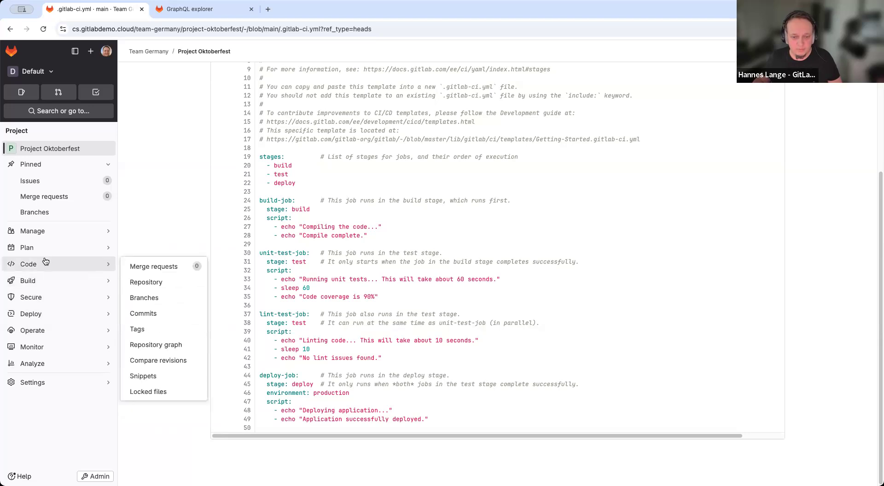
{"action": "mouse_move", "coordinate": [50, 281]}
{"action": "left_click", "coordinate": [169, 281]}
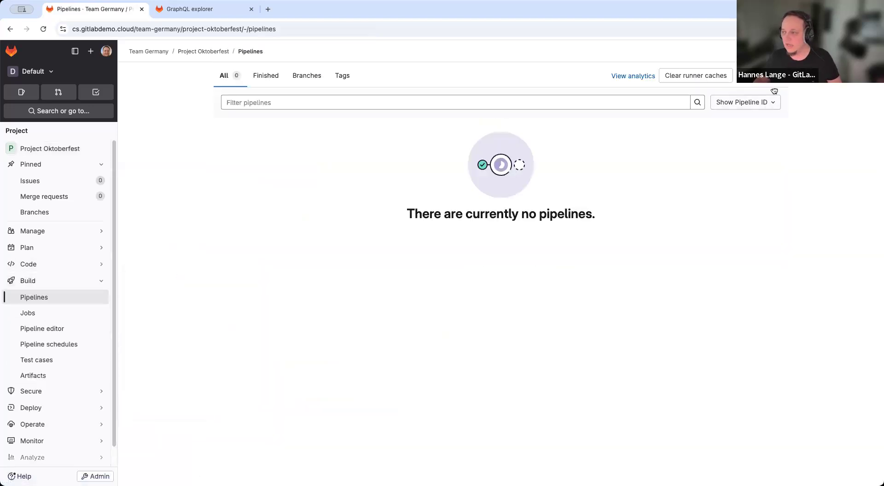
{"action": "left_click", "coordinate": [764, 77]}
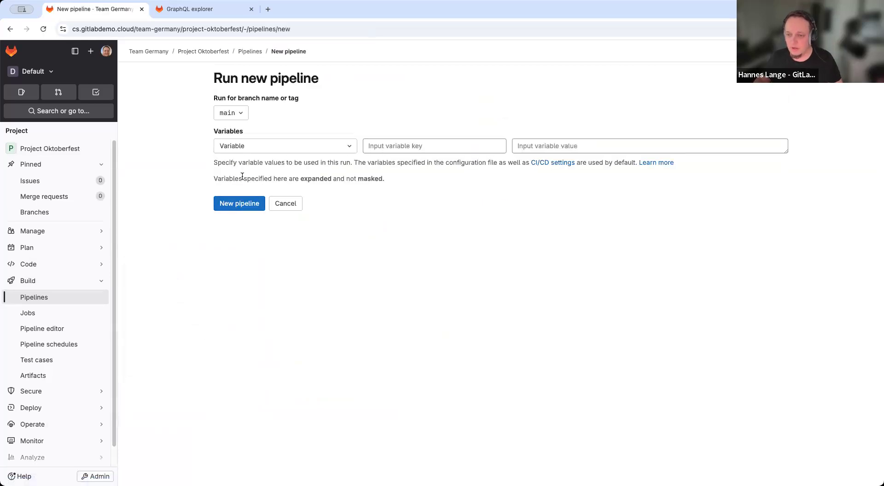
{"action": "left_click", "coordinate": [235, 205]}
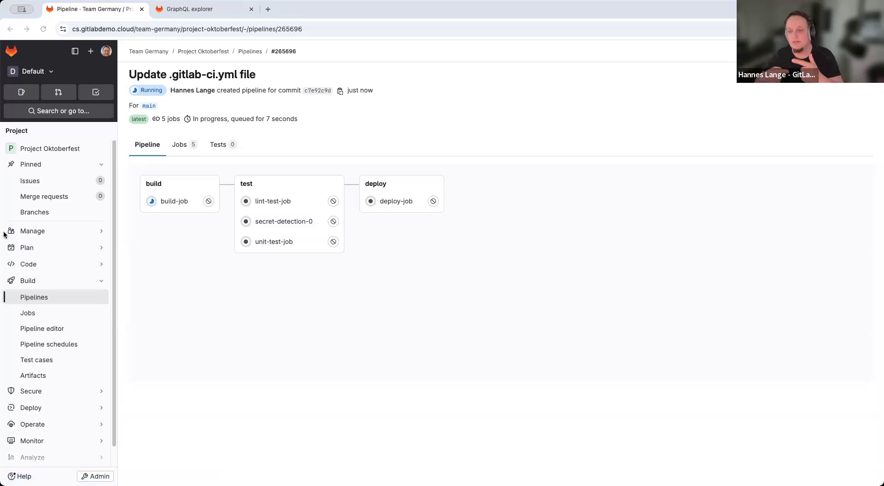
Go back to the groups overview and open Project Starbase in the Team US group.
{"action": "left_click", "coordinate": [184, 9]}
{"action": "left_click", "coordinate": [80, 10]}
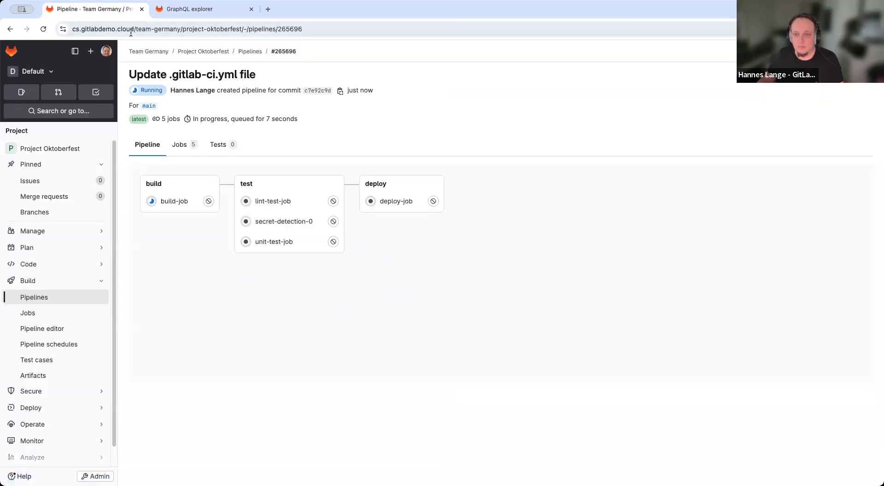
{"action": "left_click_drag", "start_coordinate": [136, 29], "coordinate": [681, 35]}
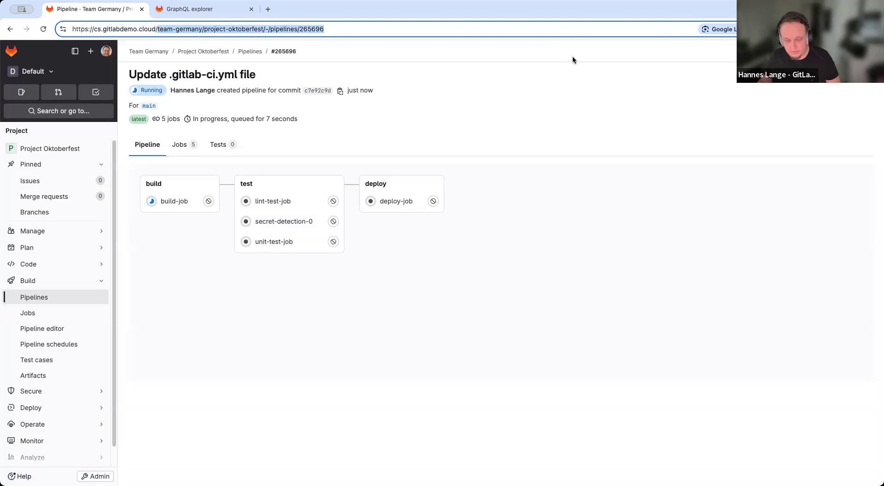
{"action": "type", "text": "gro"}
{"action": "key", "text": "Return"}
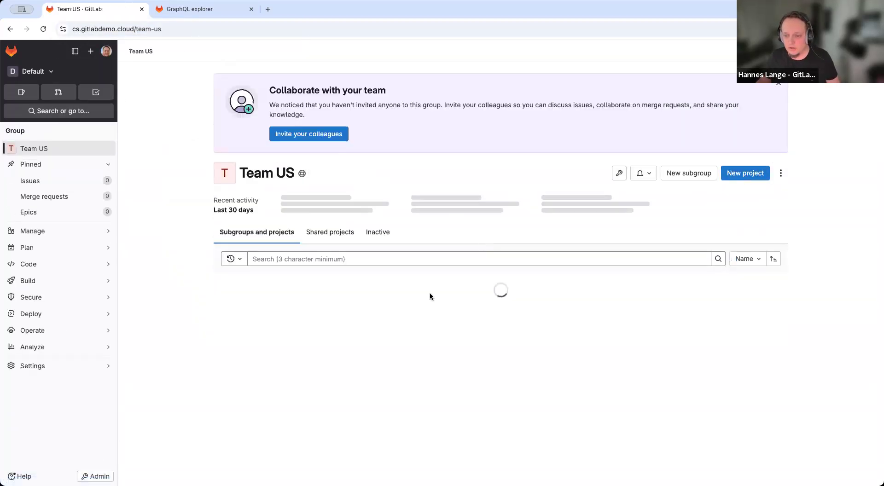
{"action": "left_click", "coordinate": [294, 295]}
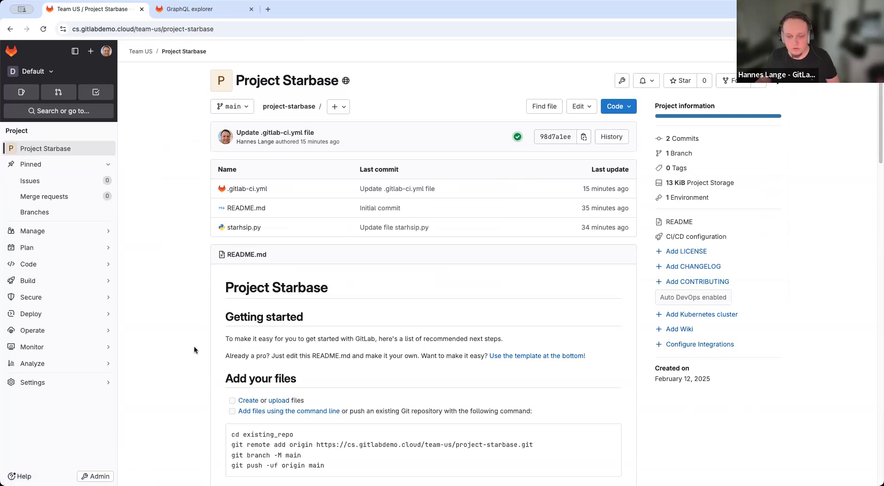
Copy Project Starbase's project ID and run the AssignComplianceFramework mutation in the GraphQL explorer with project ID 3071.
{"action": "mouse_move", "coordinate": [80, 297]}
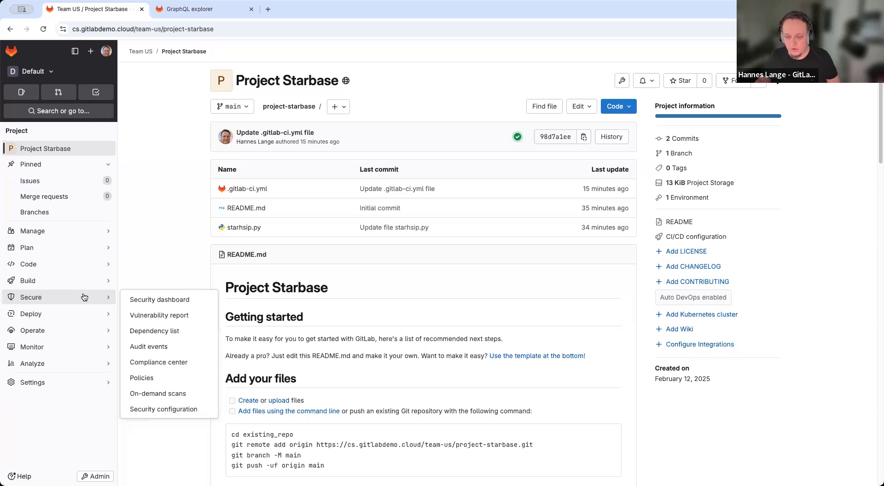
{"action": "left_click_drag", "start_coordinate": [136, 29], "coordinate": [303, 50]}
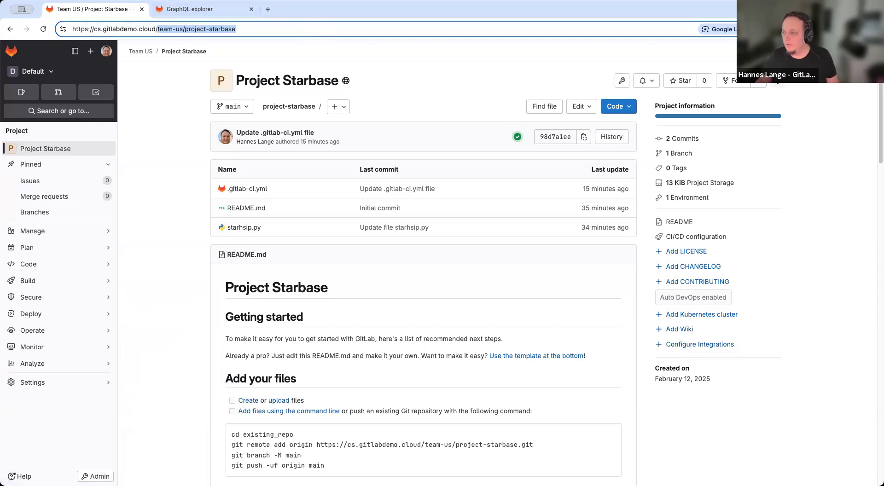
{"action": "left_click", "coordinate": [776, 81]}
{"action": "left_click", "coordinate": [733, 98]}
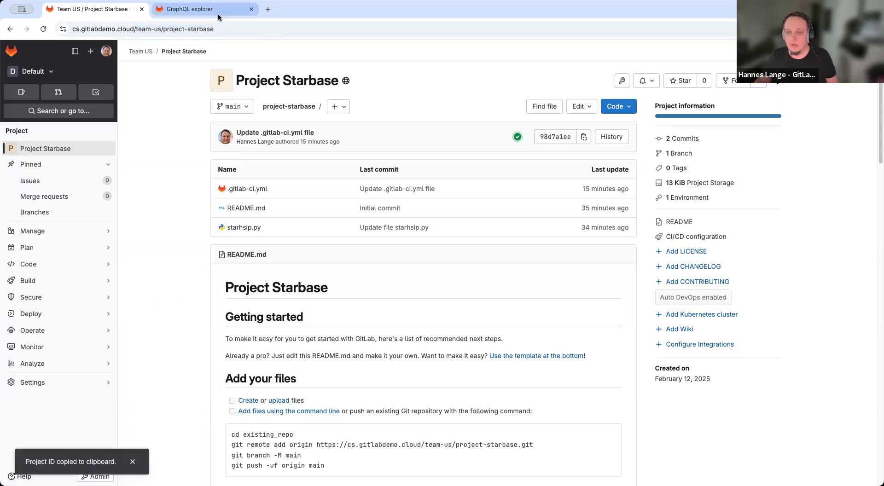
{"action": "left_click", "coordinate": [218, 18]}
{"action": "left_click_drag", "start_coordinate": [242, 86], "coordinate": [262, 87]}
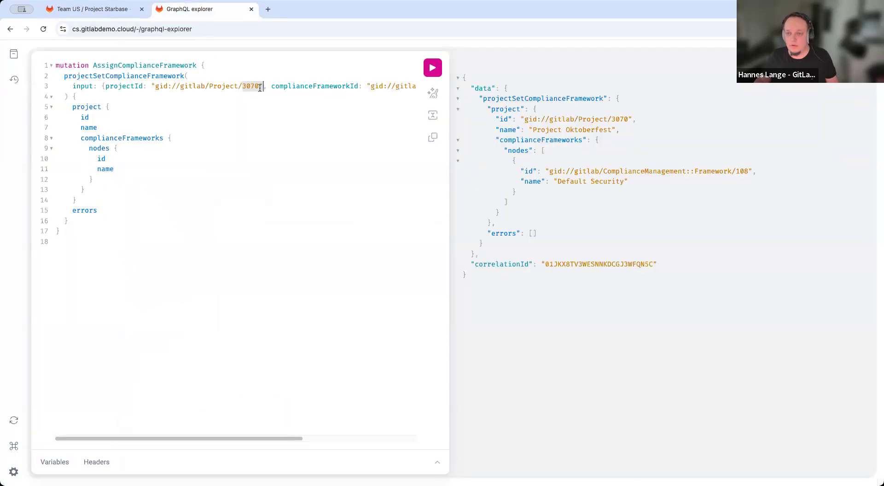
{"action": "key", "text": "super+v"}
{"action": "left_click", "coordinate": [432, 68]}
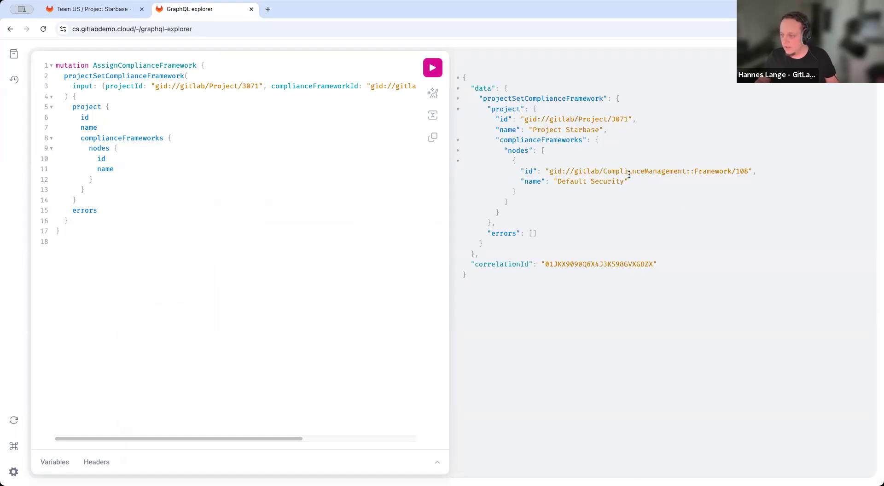
Reload the Project Starbase page and check the compliance frameworks applied to it.
{"action": "left_click", "coordinate": [71, 14]}
{"action": "left_click", "coordinate": [43, 29]}
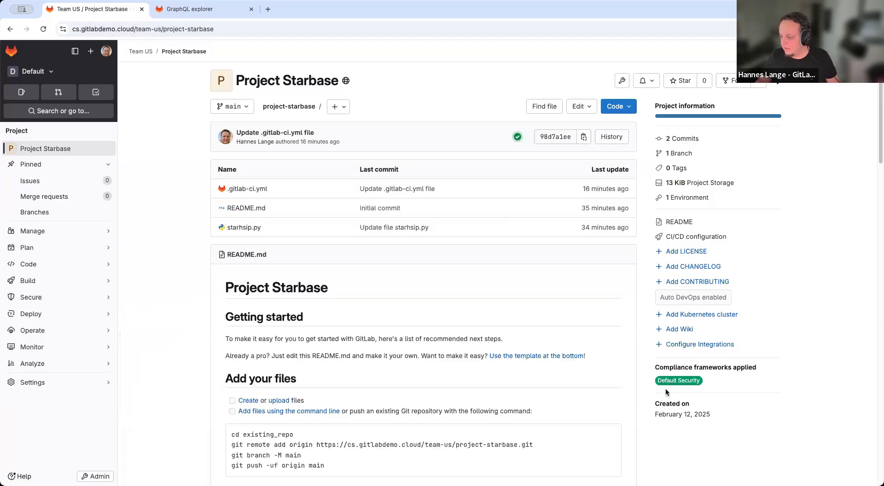
{"action": "mouse_move", "coordinate": [677, 381]}
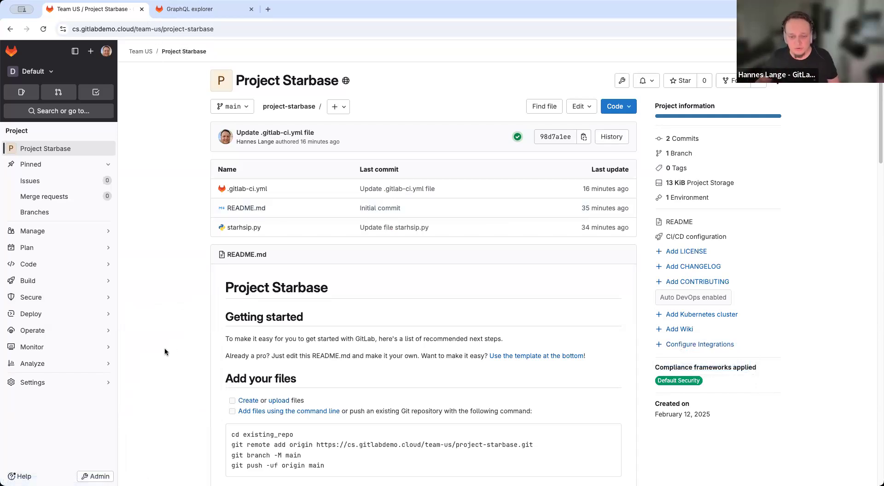
Undo the edits in the GraphQL explorer back to the securityPolicyProjectAssign mutation for Project Oktoberfest.
{"action": "left_click", "coordinate": [184, 9]}
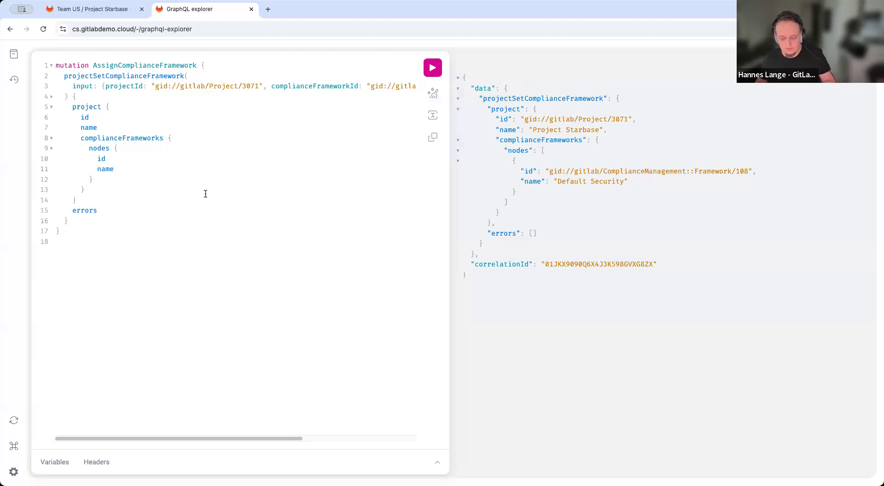
{"action": "key", "text": "super+z"}
{"action": "key", "text": "super+z"}
{"action": "key", "text": "super+z"}
{"action": "key", "text": "super+z"}
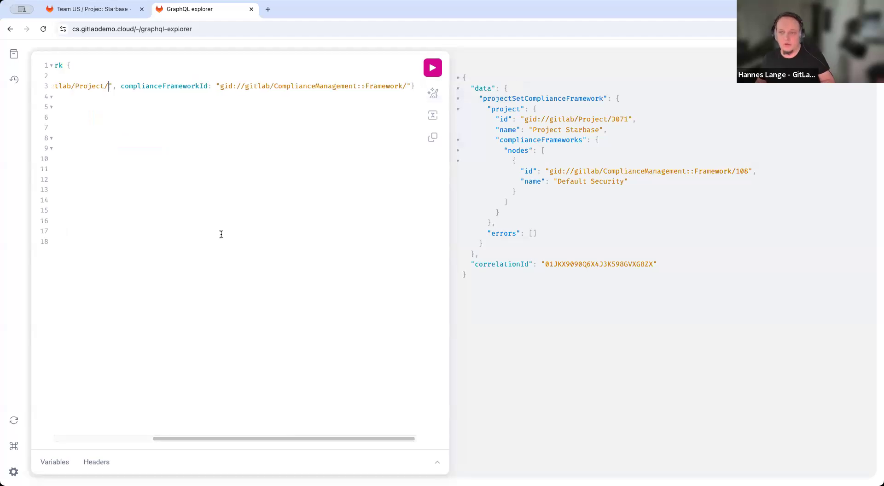
{"action": "key", "text": "super+z"}
{"action": "key", "text": "super+z"}
{"action": "key", "text": "super+z"}
{"action": "key", "text": "super+z"}
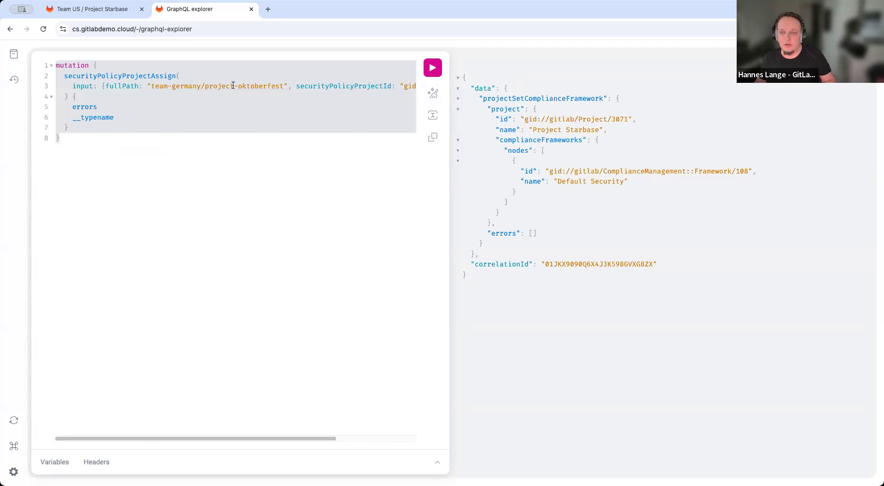
Set the mutation's fullPath to team-us/project-starbase and run it with security policy project gid://gitlab/Project/3073.
{"action": "left_click", "coordinate": [90, 10]}
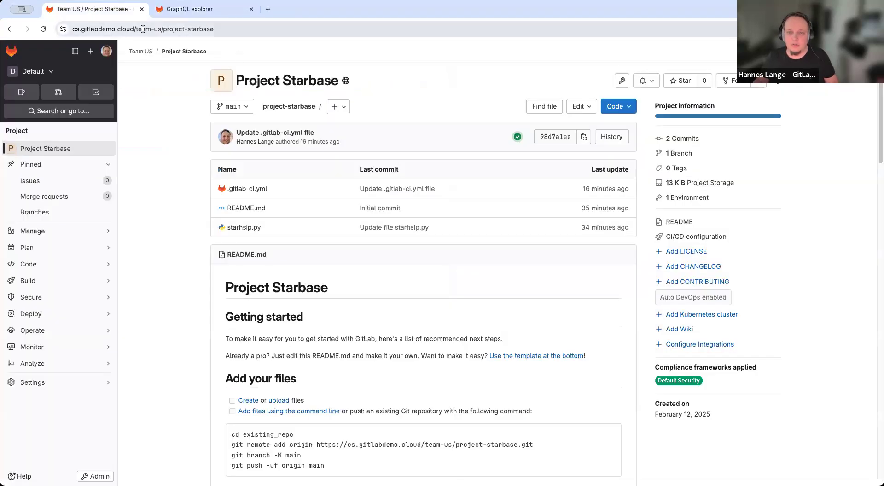
{"action": "left_click_drag", "start_coordinate": [145, 29], "coordinate": [240, 30]}
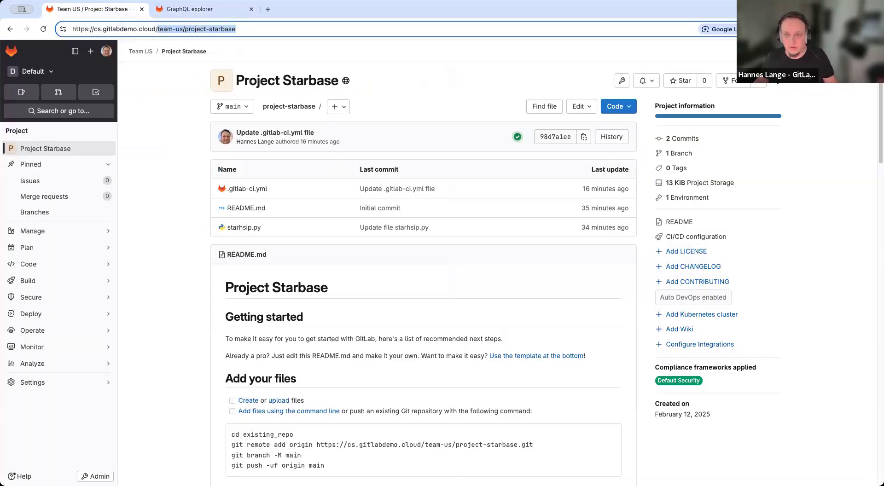
{"action": "left_click", "coordinate": [203, 10]}
{"action": "left_click_drag", "start_coordinate": [152, 86], "coordinate": [285, 86]}
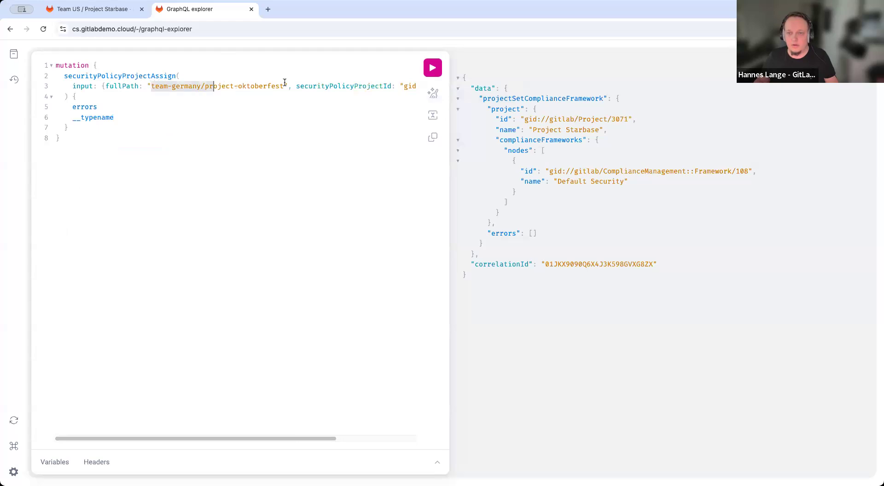
{"action": "key", "text": "super+v"}
{"action": "left_click_drag", "start_coordinate": [235, 440], "coordinate": [305, 439]}
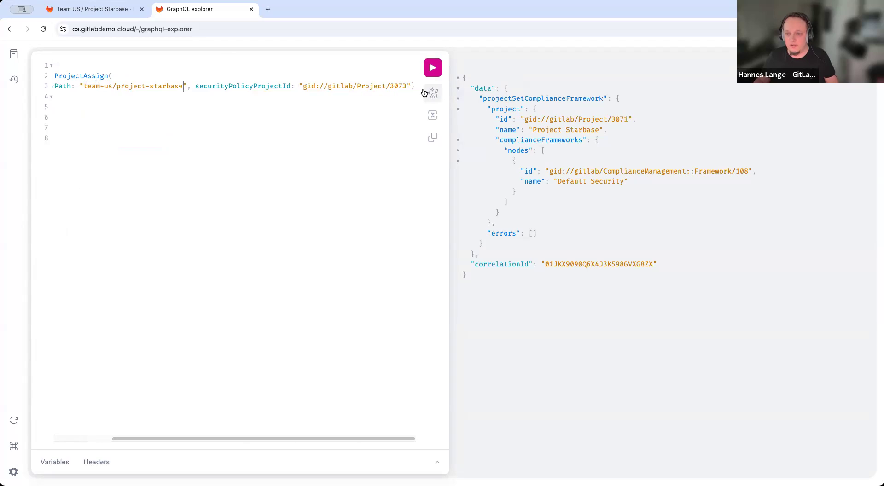
{"action": "left_click", "coordinate": [433, 72]}
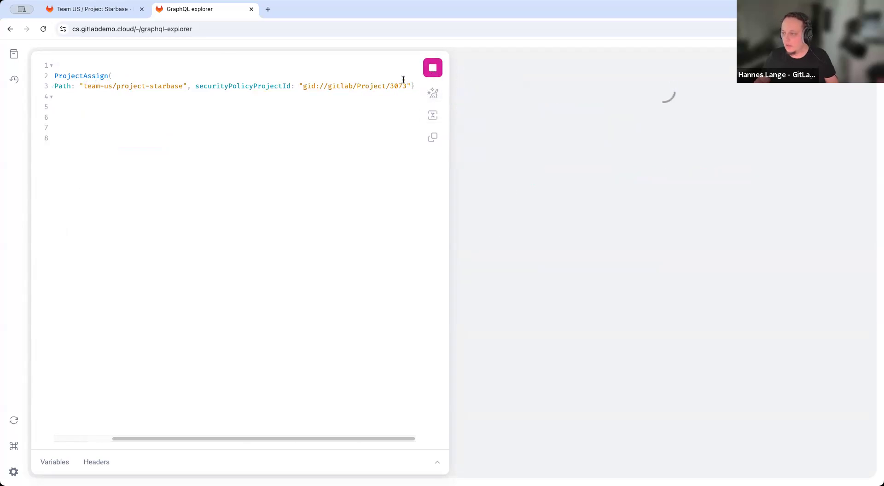
Reload Project Starbase and run a new pipeline for it on the main branch without adding variables.
{"action": "left_click", "coordinate": [74, 12]}
{"action": "left_click", "coordinate": [204, 246]}
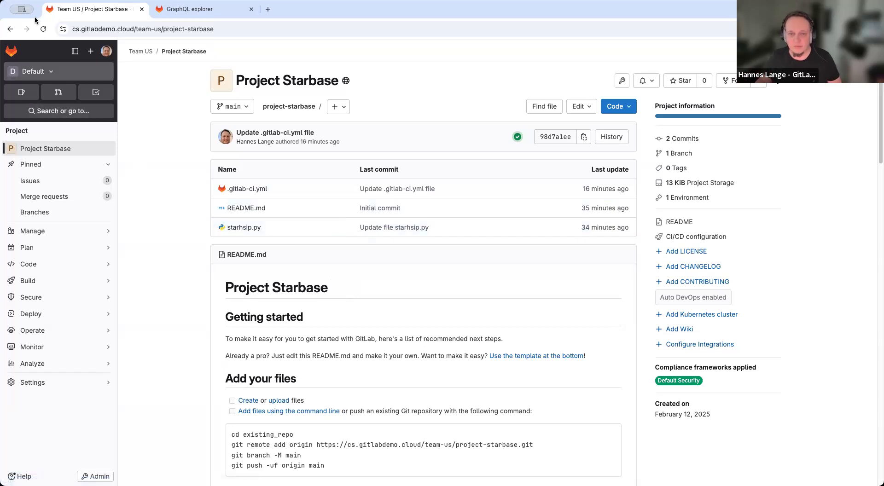
{"action": "left_click", "coordinate": [44, 29]}
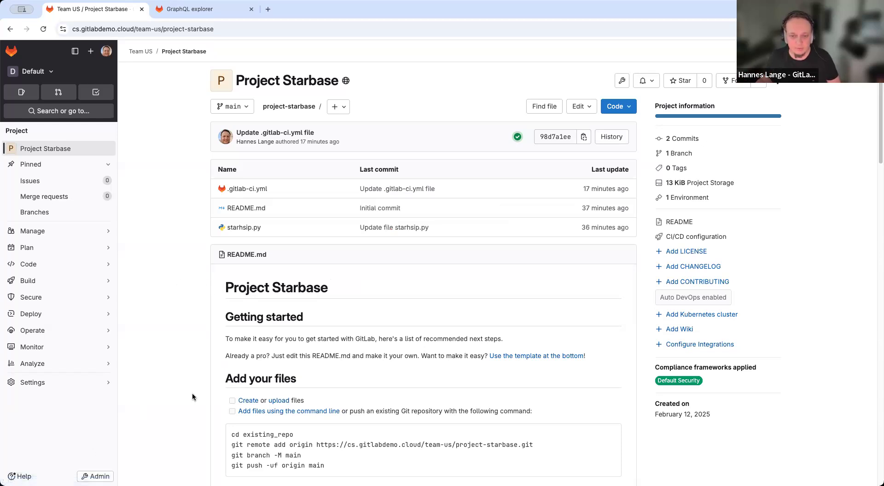
{"action": "mouse_move", "coordinate": [37, 279]}
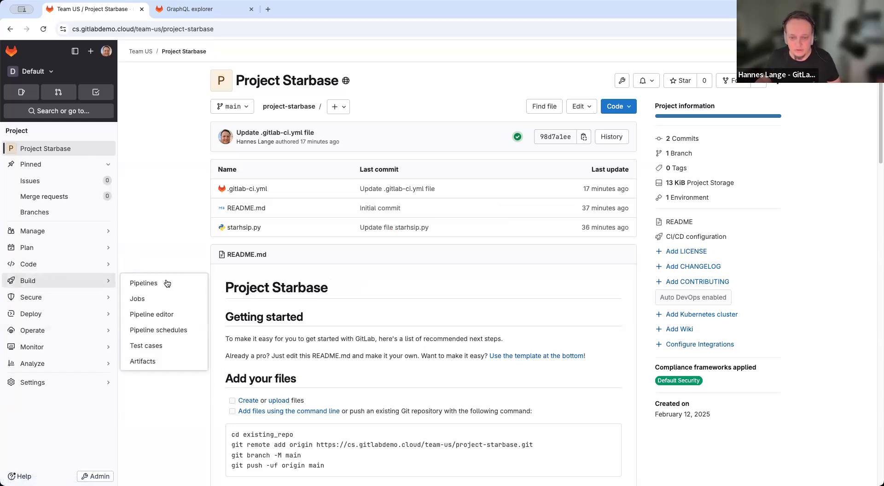
{"action": "left_click", "coordinate": [167, 283]}
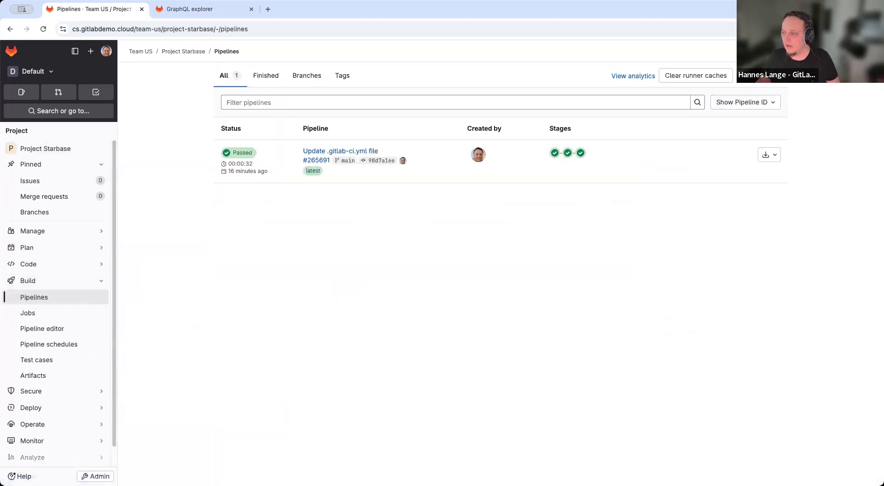
{"action": "left_click", "coordinate": [762, 75]}
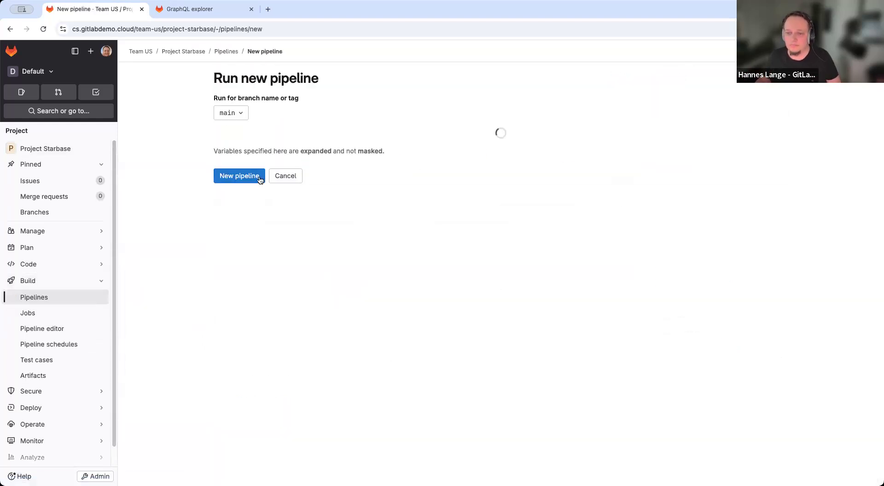
{"action": "left_click", "coordinate": [258, 203]}
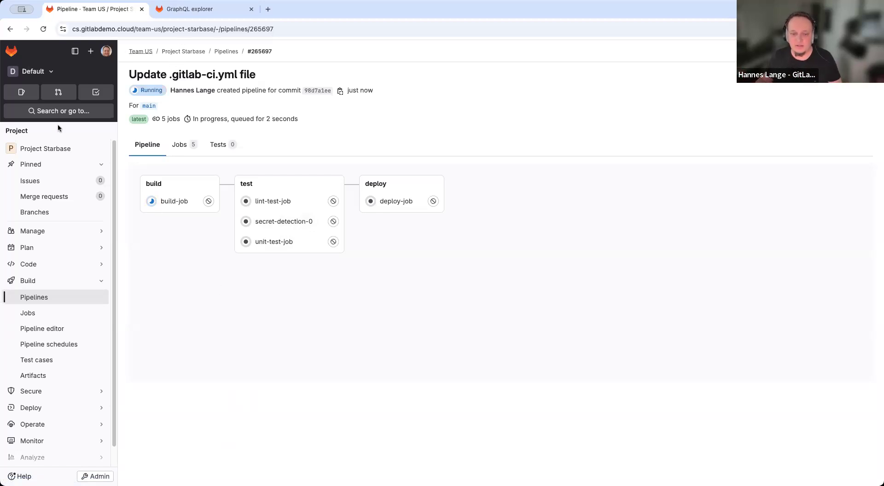
Return to Project Starbase's overview and go from there to the groups dashboard.
{"action": "left_click", "coordinate": [48, 152]}
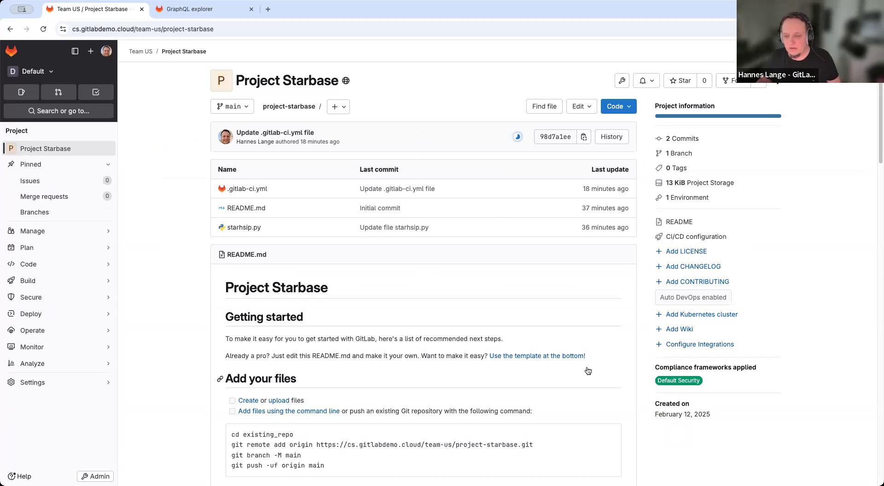
{"action": "left_click", "coordinate": [137, 31]}
{"action": "left_click", "coordinate": [164, 140]}
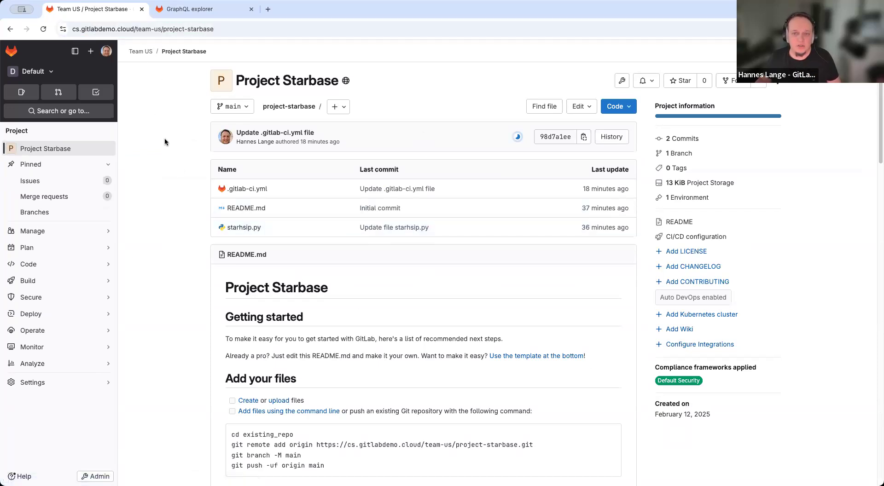
{"action": "left_click", "coordinate": [136, 29]}
{"action": "key", "text": "shift+End"}
{"action": "type", "text": "d"}
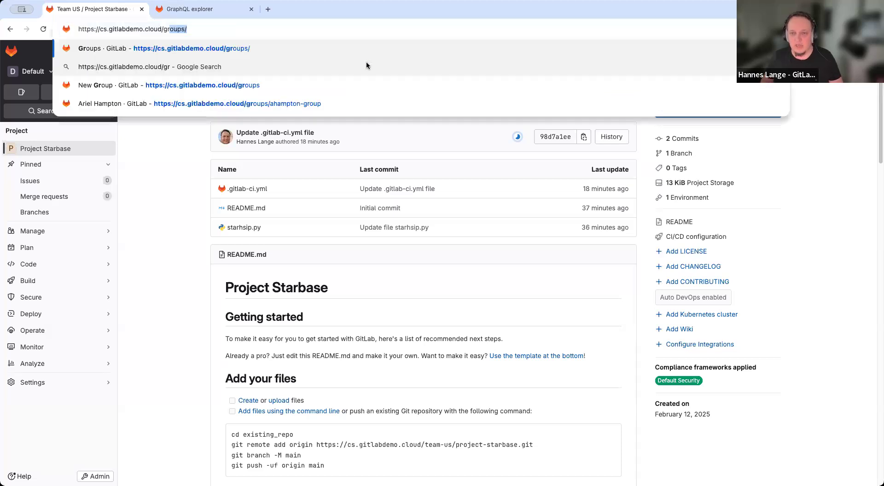
{"action": "key", "text": "Return"}
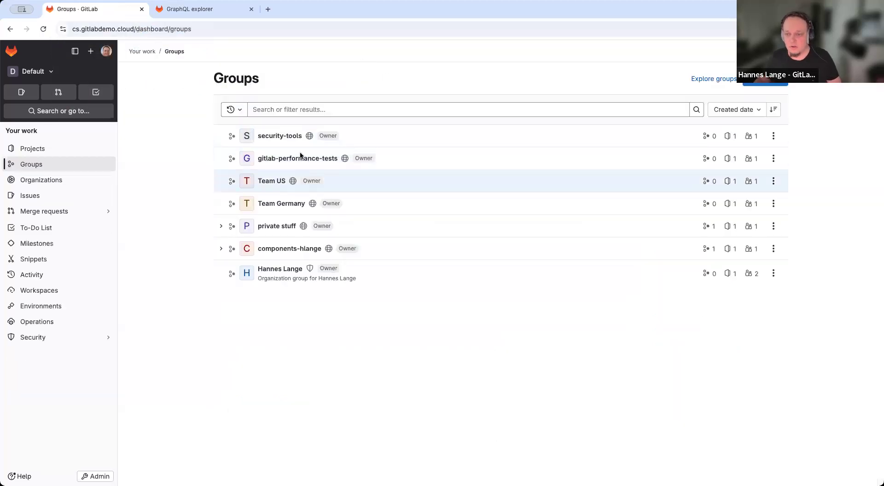
Open the security-tools group's policies and open Scan Policy for editing at its actions.
{"action": "left_click", "coordinate": [280, 136]}
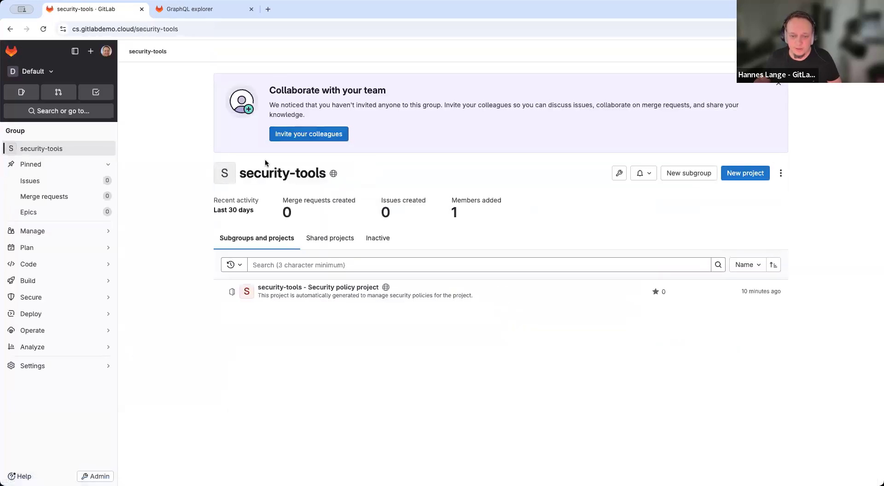
{"action": "mouse_move", "coordinate": [64, 299]}
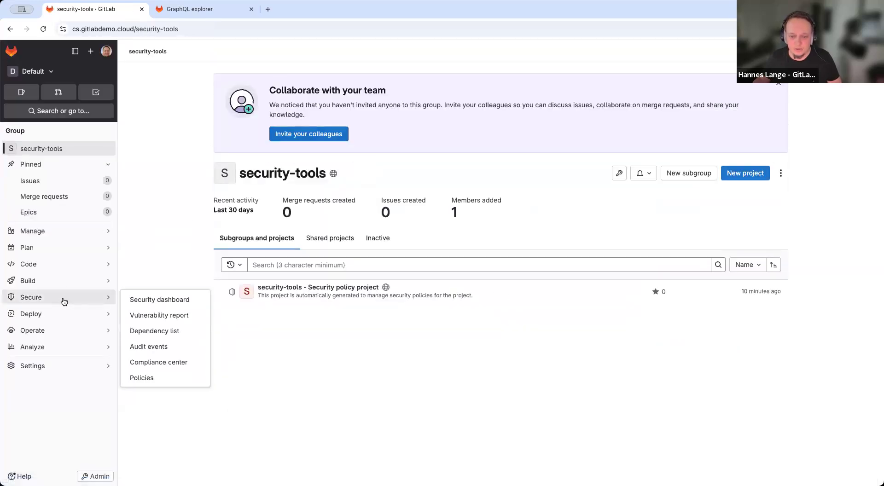
{"action": "left_click", "coordinate": [172, 375]}
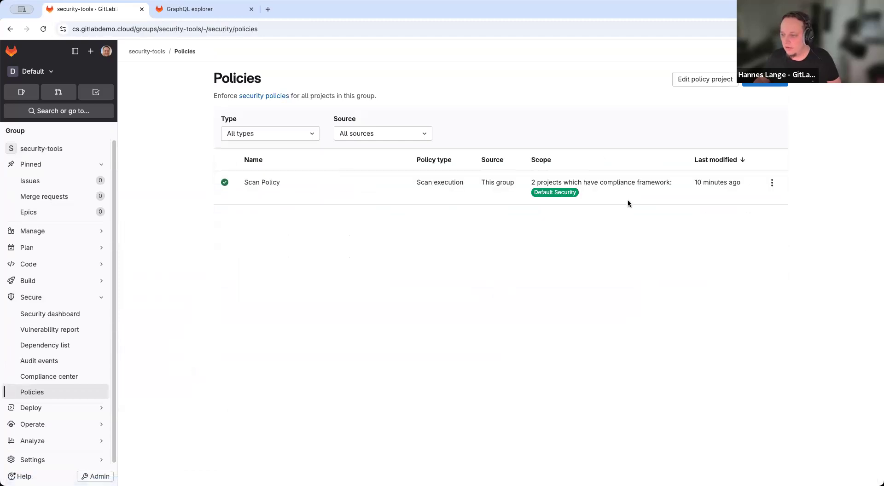
{"action": "left_click", "coordinate": [772, 183]}
{"action": "left_click", "coordinate": [686, 203]}
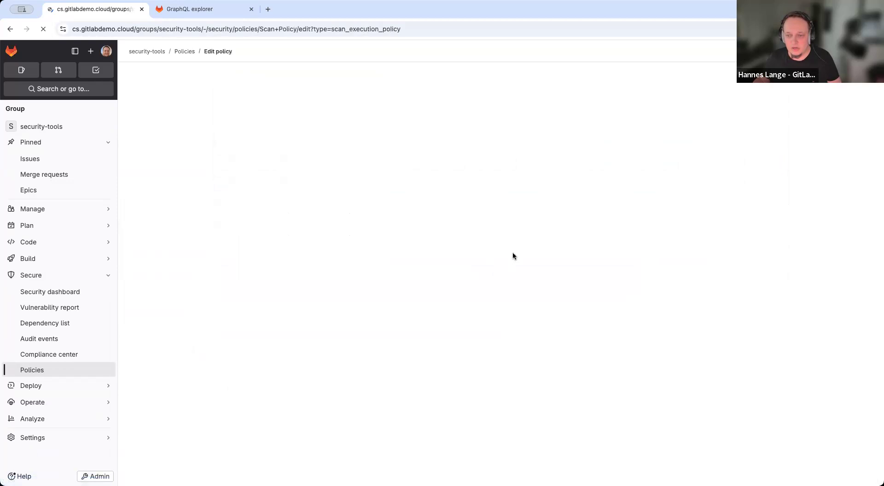
{"action": "scroll", "coordinate": [156, 292], "scroll_direction": "down", "scroll_amount": 3}
{"action": "scroll", "coordinate": [156, 292], "scroll_direction": "down", "scroll_amount": 1}
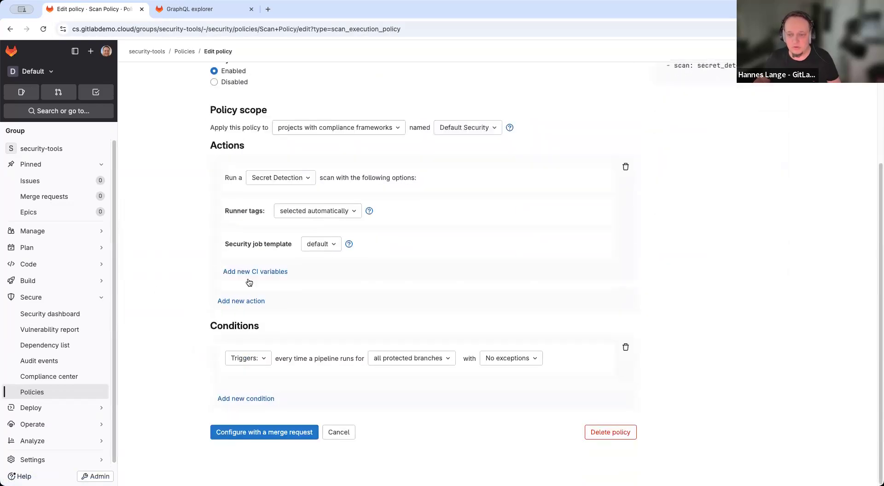
Add a second action to Scan Policy that runs a SAST scan.
{"action": "left_click", "coordinate": [234, 301]}
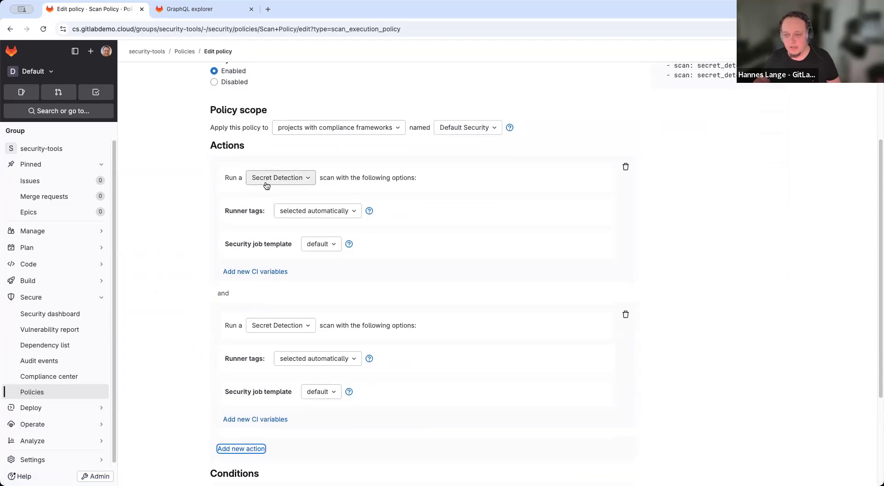
{"action": "left_click", "coordinate": [281, 327]}
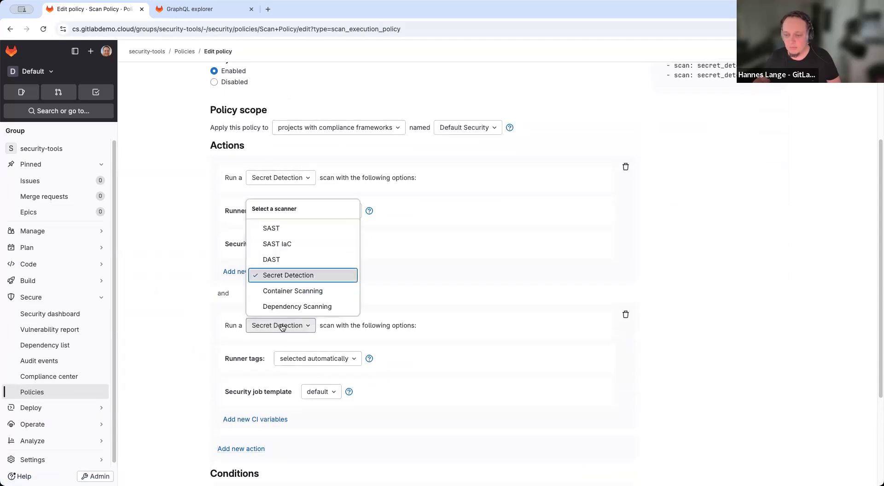
{"action": "left_click", "coordinate": [283, 228]}
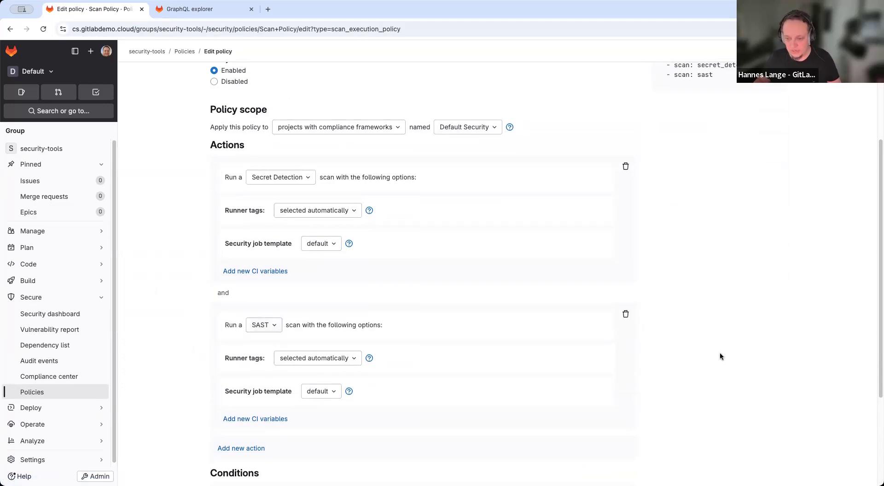
Add the CI variable GITLAB_ADVANCED_SAST_ENABLED with the value true to the policy's SAST scan action.
{"action": "scroll", "coordinate": [360, 269], "scroll_direction": "down", "scroll_amount": 3}
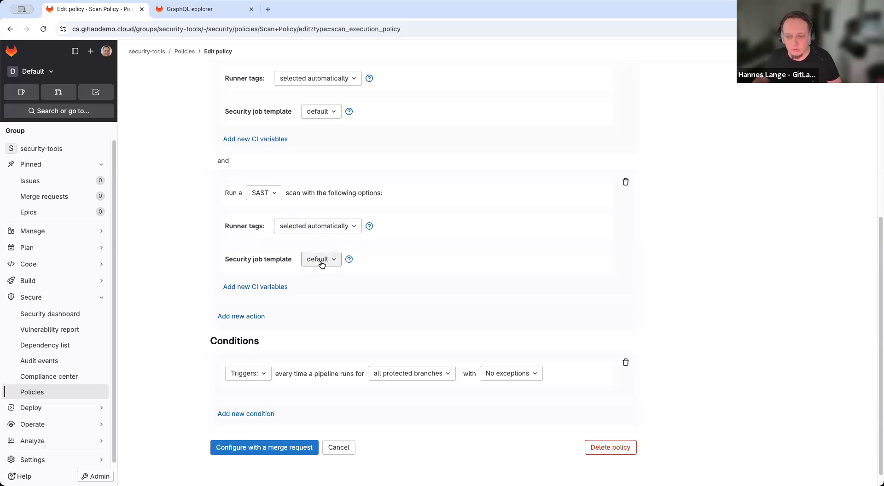
{"action": "left_click", "coordinate": [266, 287]}
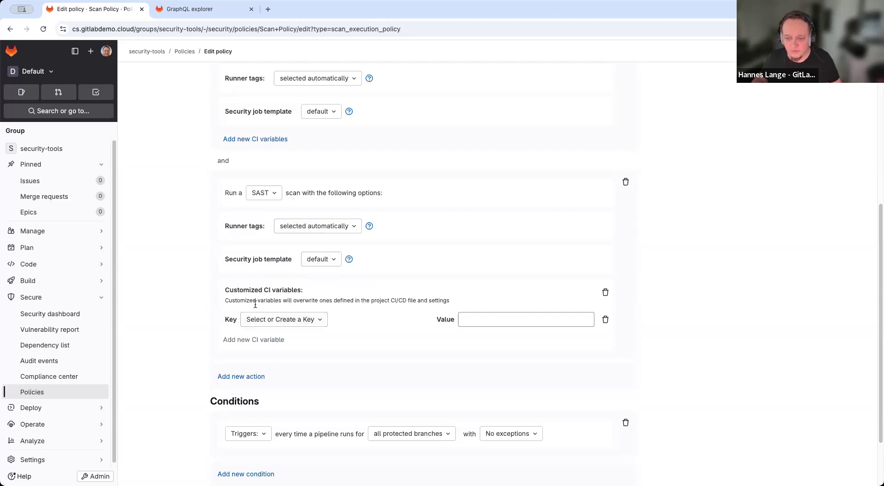
{"action": "left_click", "coordinate": [272, 324]}
{"action": "scroll", "coordinate": [324, 253], "scroll_direction": "down", "scroll_amount": 5}
{"action": "scroll", "coordinate": [322, 265], "scroll_direction": "down", "scroll_amount": 5}
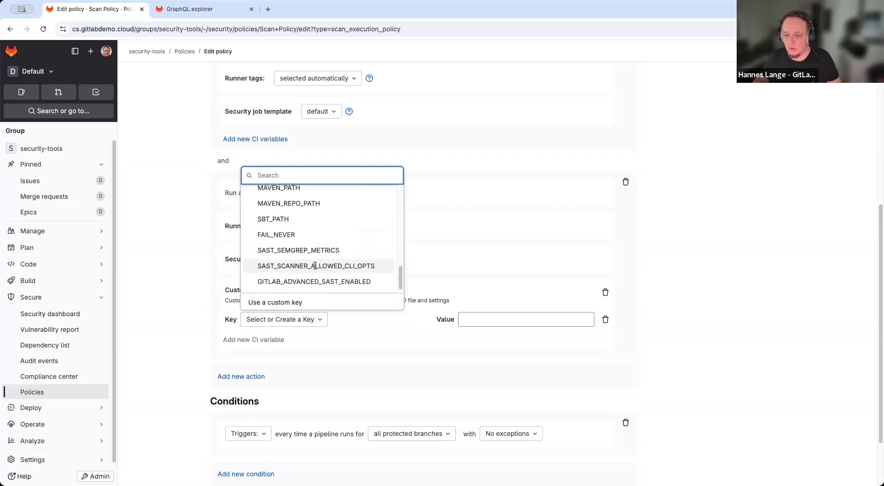
{"action": "scroll", "coordinate": [315, 266], "scroll_direction": "down", "scroll_amount": 2}
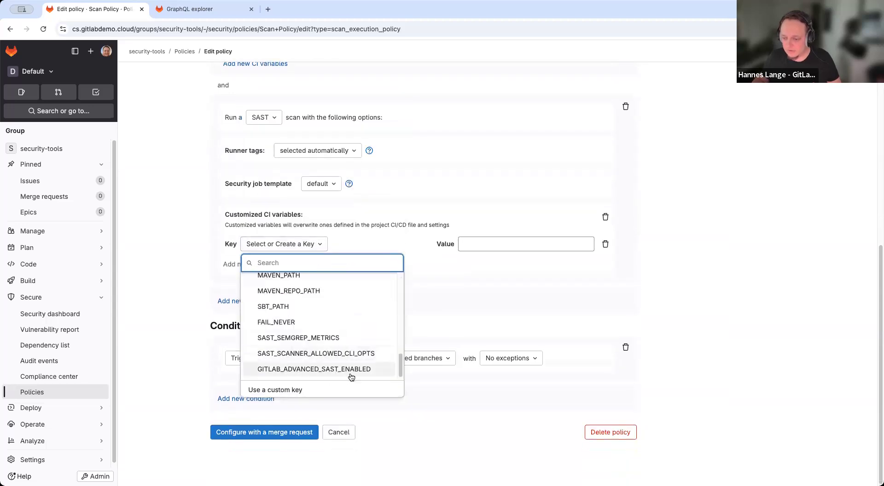
{"action": "left_click", "coordinate": [349, 369]}
{"action": "left_click", "coordinate": [477, 243]}
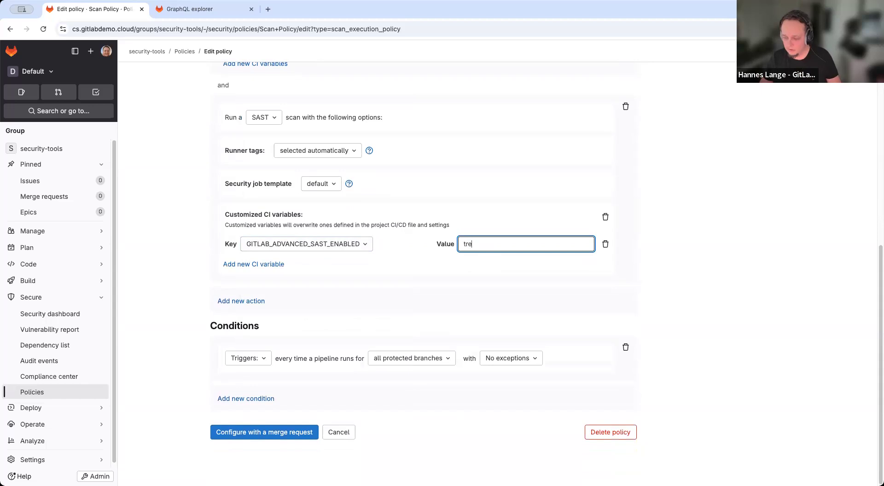
Check the policy's full YAML preview and submit the Scan Policy changes as a merge request.
{"action": "scroll", "coordinate": [718, 240], "scroll_direction": "up", "scroll_amount": 10}
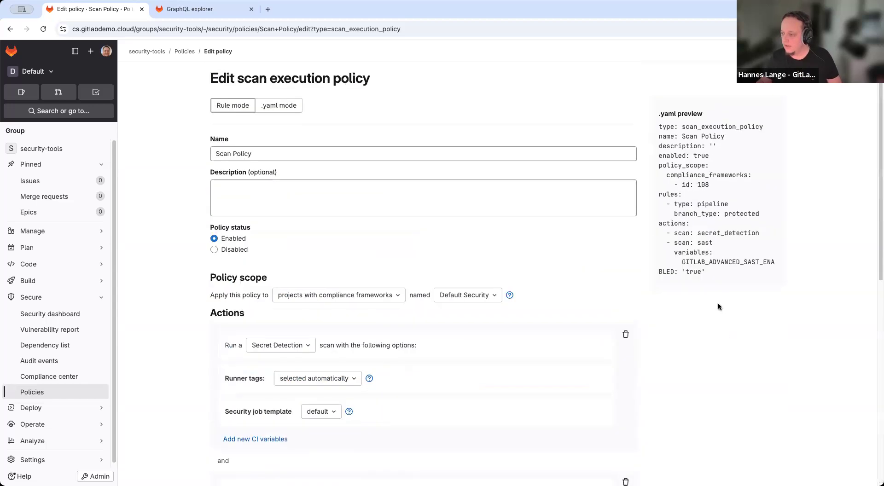
{"action": "left_click_drag", "start_coordinate": [724, 275], "coordinate": [655, 98]}
{"action": "left_click", "coordinate": [760, 363]}
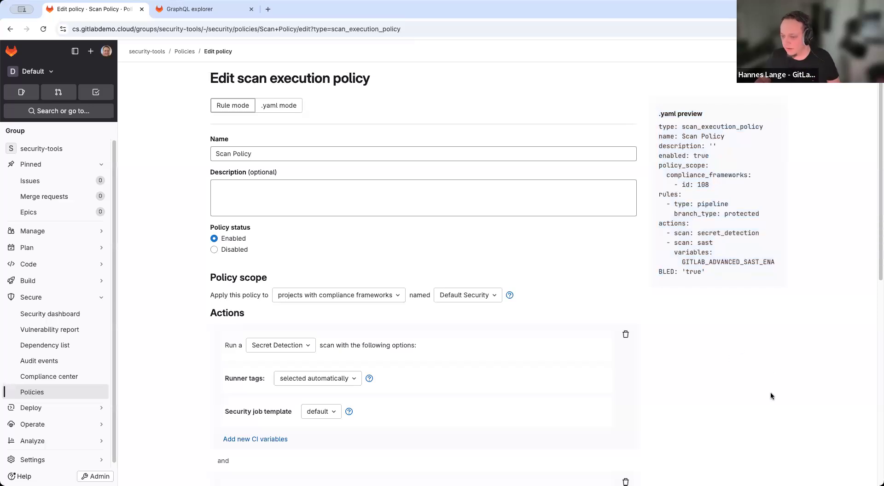
{"action": "scroll", "coordinate": [637, 427], "scroll_direction": "down", "scroll_amount": 10}
{"action": "left_click", "coordinate": [277, 443]}
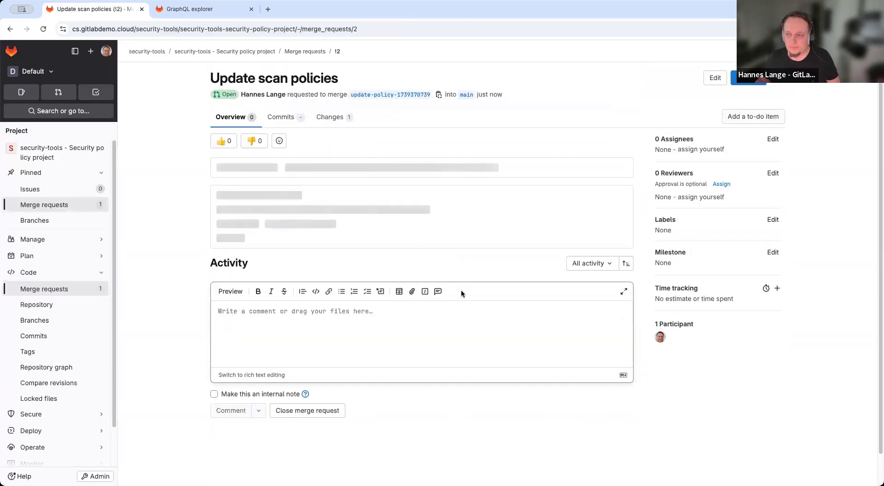
Review the policy.yml changes in the Update scan policies merge request and merge it into main.
{"action": "left_click", "coordinate": [342, 122]}
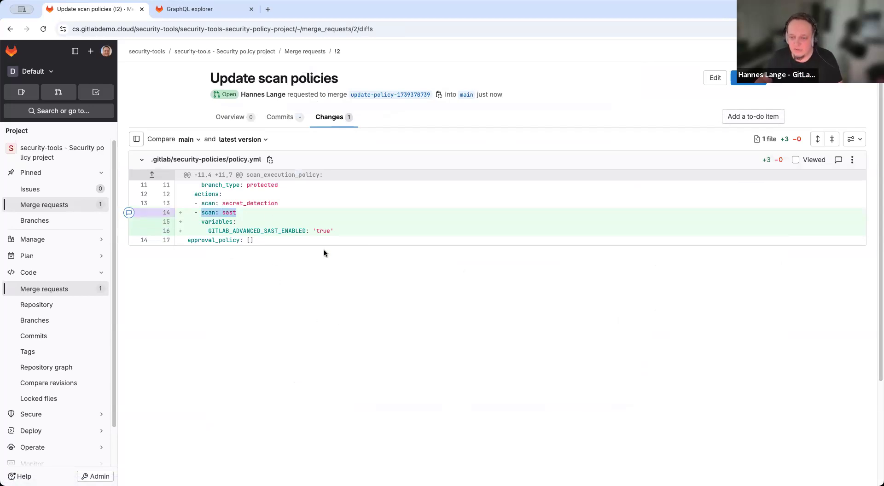
{"action": "left_click_drag", "start_coordinate": [207, 231], "coordinate": [344, 229]}
{"action": "left_click", "coordinate": [320, 311]}
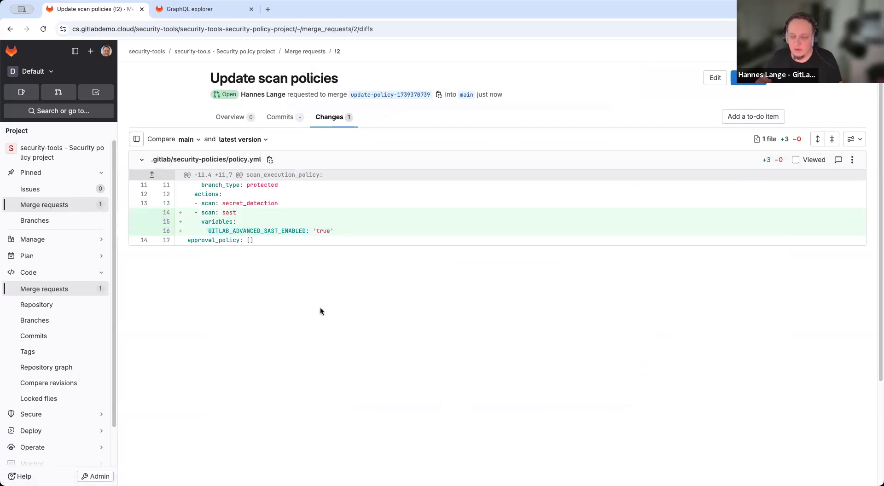
{"action": "left_click", "coordinate": [231, 117]}
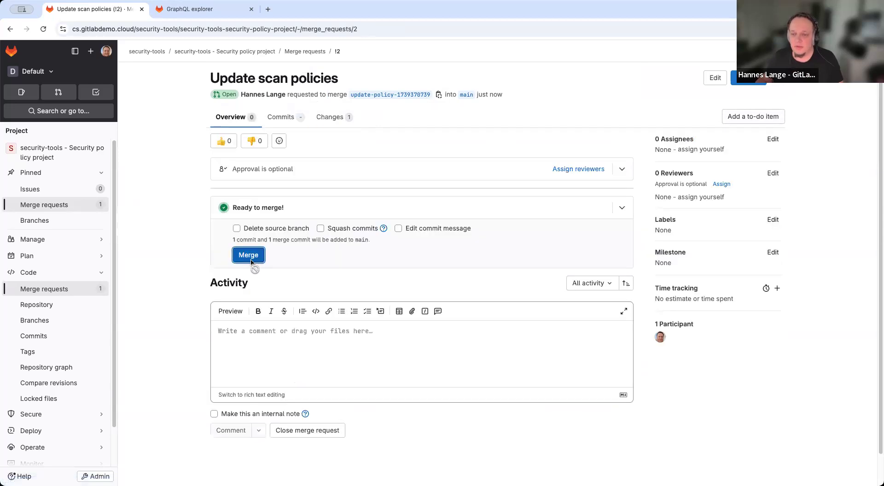
{"action": "left_click", "coordinate": [251, 259]}
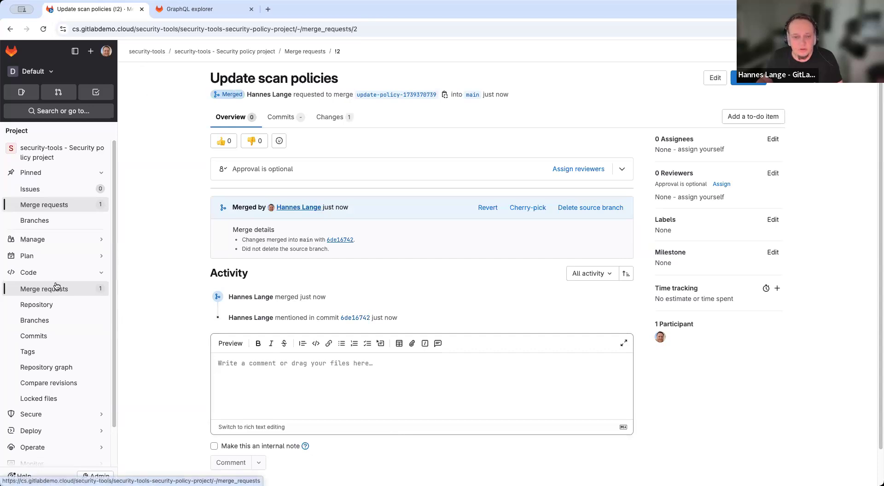
Go to the groups dashboard and open the vulnerability report of the Team Germany group.
{"action": "left_click_drag", "start_coordinate": [137, 29], "coordinate": [604, 81]}
{"action": "type", "text": "dashboard/groups"}
{"action": "key", "text": "Return"}
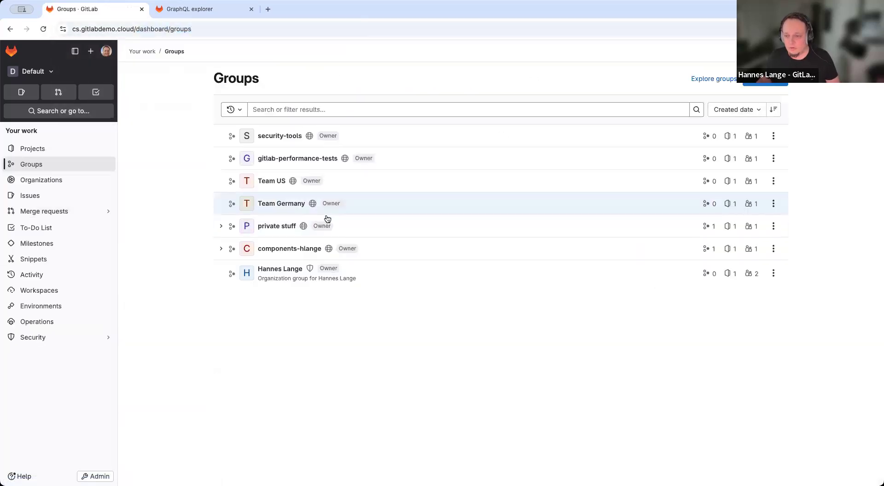
{"action": "left_click", "coordinate": [304, 208]}
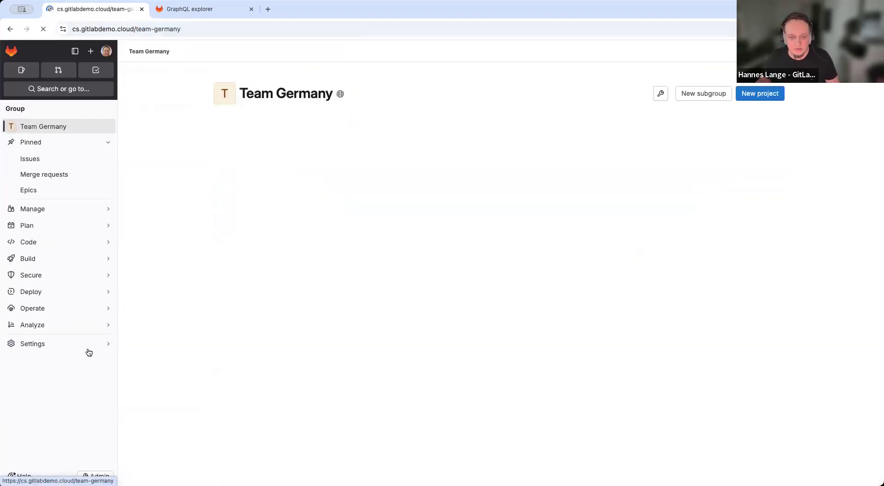
{"action": "mouse_move", "coordinate": [53, 296]}
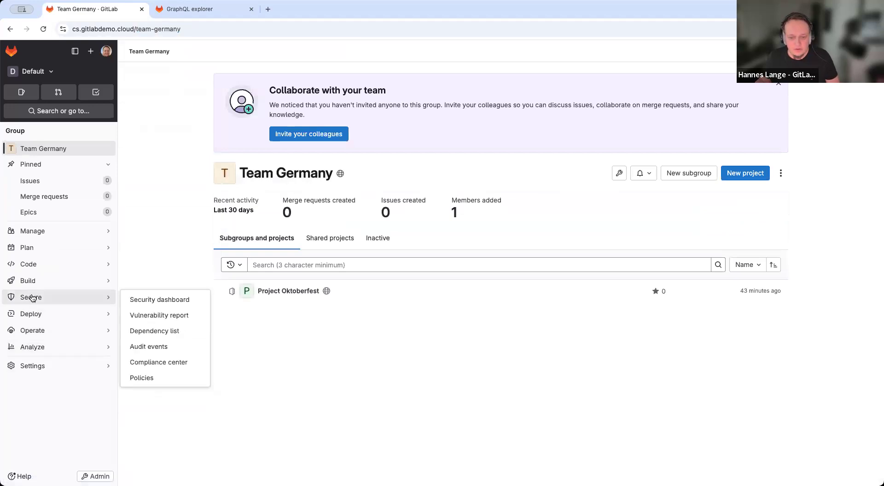
{"action": "left_click", "coordinate": [157, 315]}
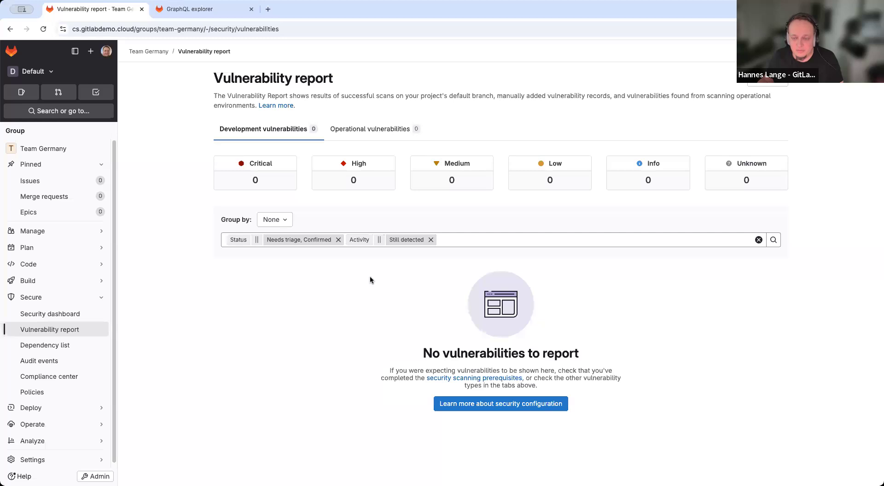
Return to the groups dashboard by way of Team Germany's overview and briefly look into the personal organization group.
{"action": "left_click", "coordinate": [149, 52]}
{"action": "left_click_drag", "start_coordinate": [138, 28], "coordinate": [317, 45]}
{"action": "key", "text": "BackSpace"}
{"action": "type", "text": "demo.cloud/gr"}
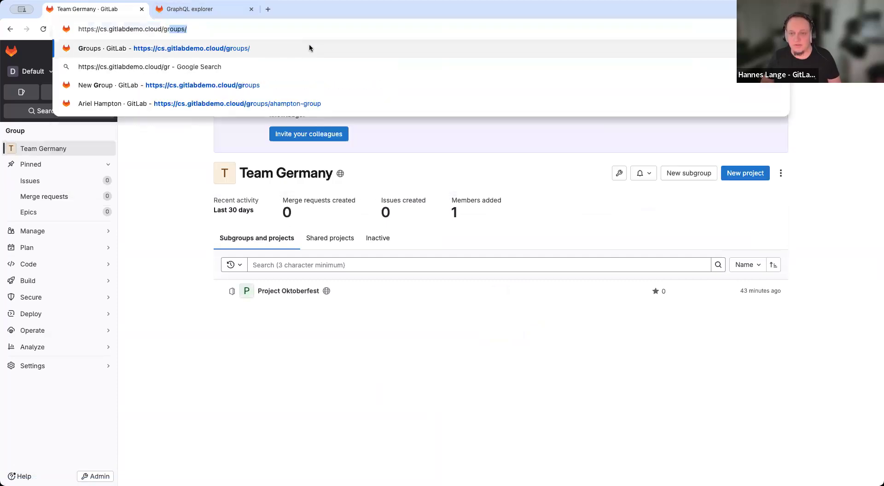
{"action": "key", "text": "Return"}
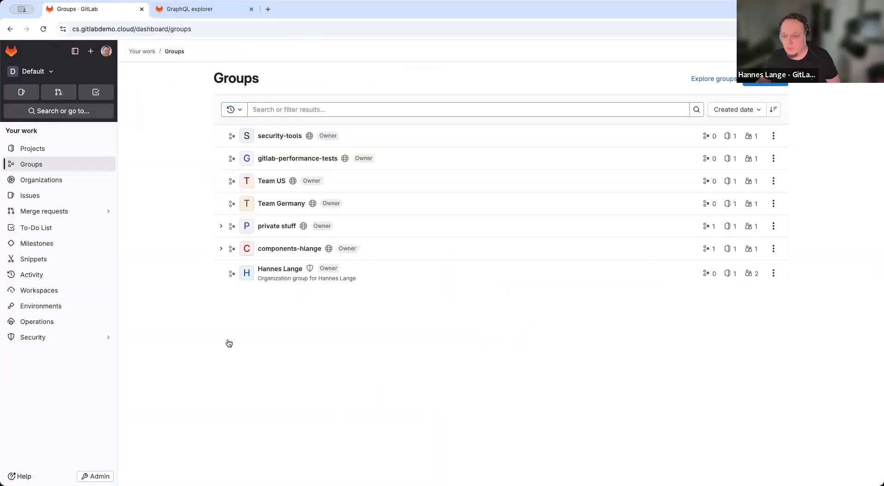
{"action": "left_click", "coordinate": [279, 269]}
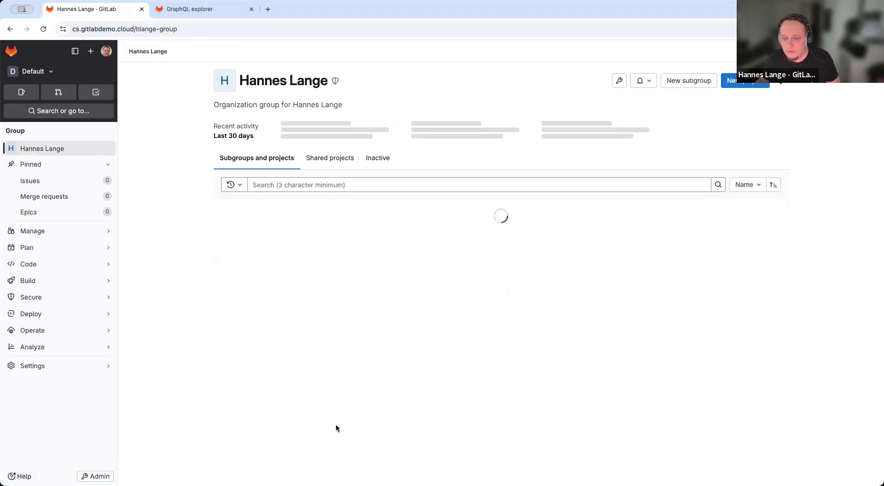
{"action": "left_click", "coordinate": [10, 29]}
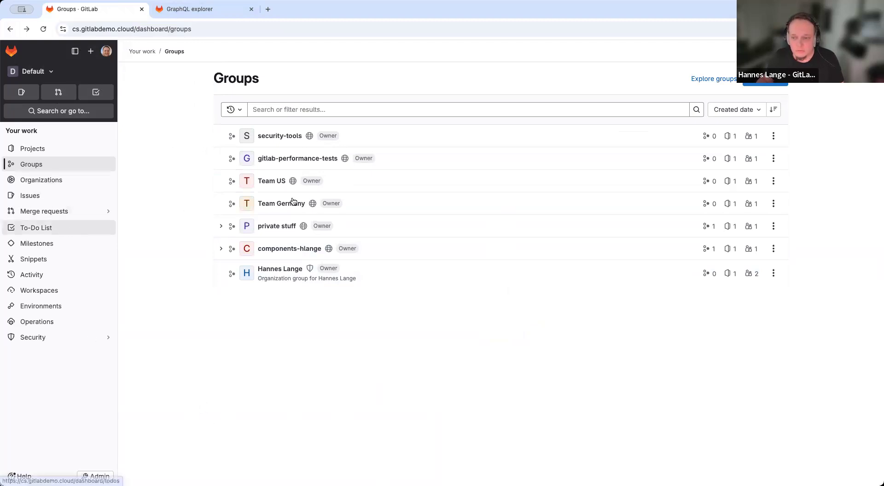
Open Project Oktoberfest in the Team Germany group and run a new pipeline for it on the main branch.
{"action": "left_click", "coordinate": [272, 203]}
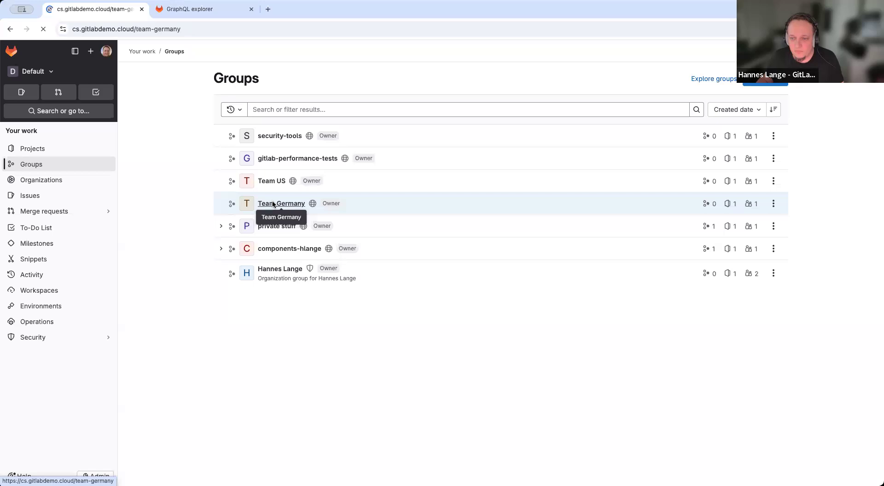
{"action": "mouse_move", "coordinate": [58, 284]}
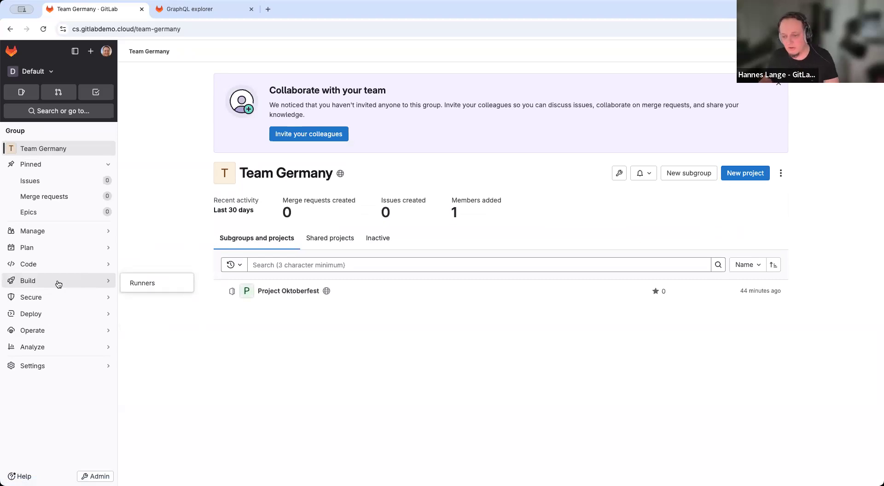
{"action": "left_click", "coordinate": [280, 296]}
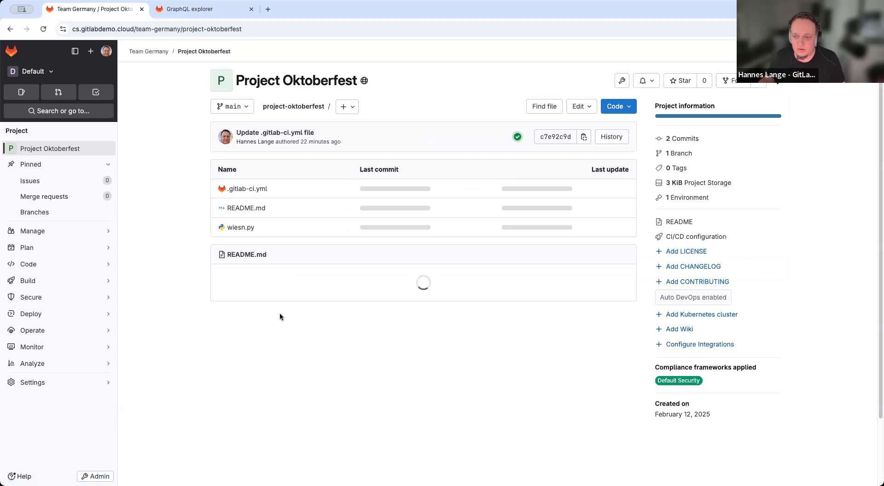
{"action": "mouse_move", "coordinate": [27, 312]}
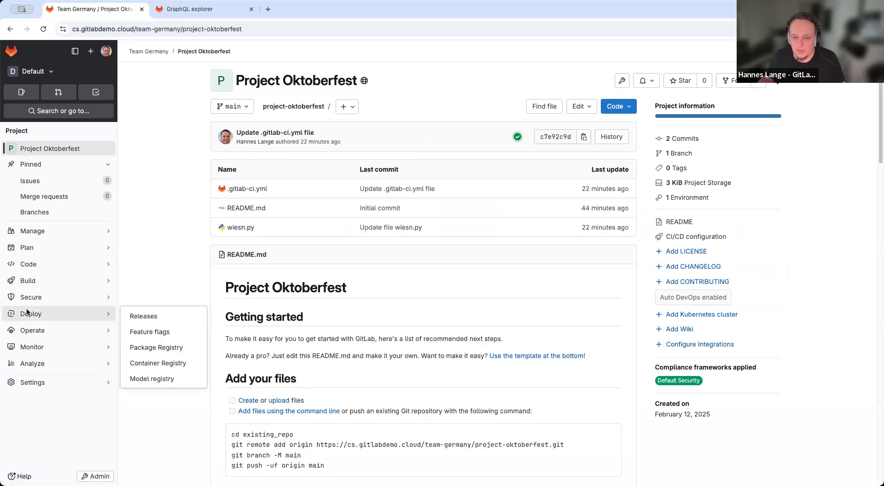
{"action": "mouse_move", "coordinate": [87, 281]}
{"action": "left_click", "coordinate": [140, 283]}
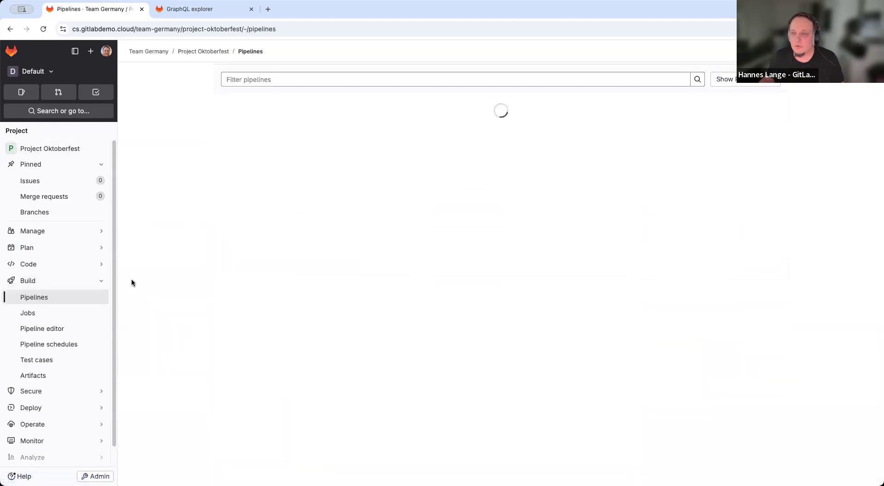
{"action": "left_click", "coordinate": [771, 77]}
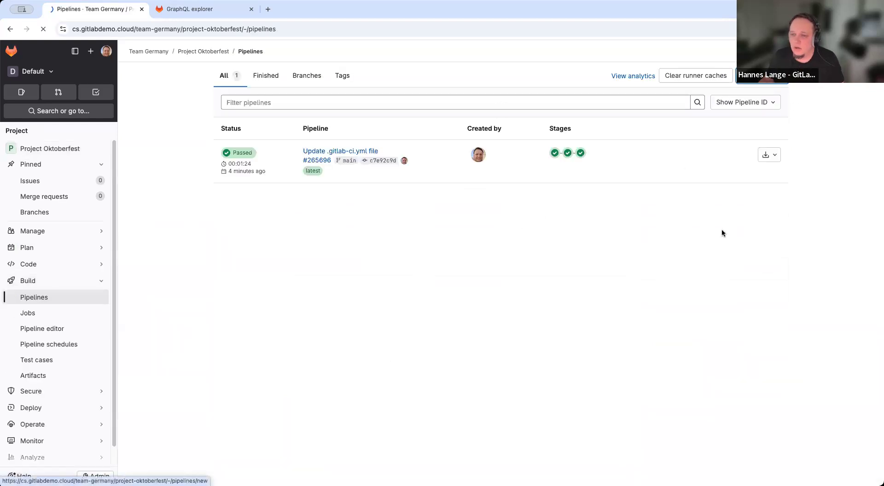
{"action": "left_click", "coordinate": [240, 206]}
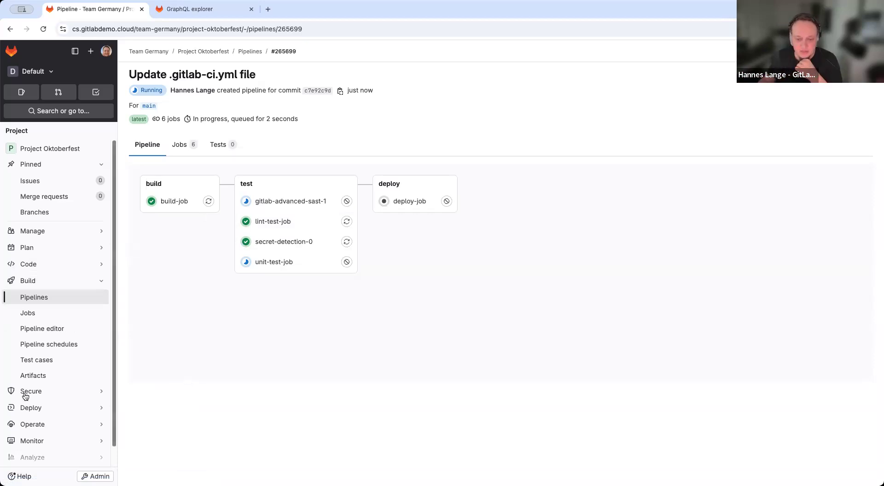
Open Project Oktoberfest's vulnerability report.
{"action": "mouse_move", "coordinate": [80, 391]}
{"action": "left_click", "coordinate": [148, 294]}
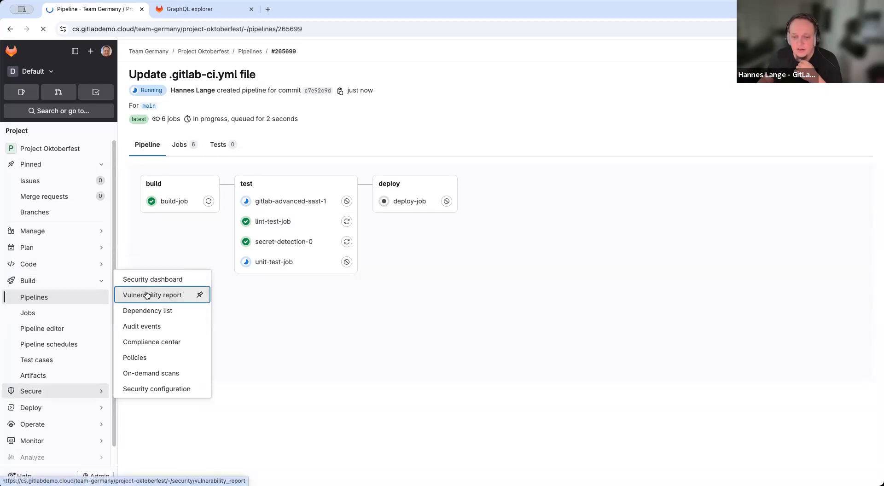